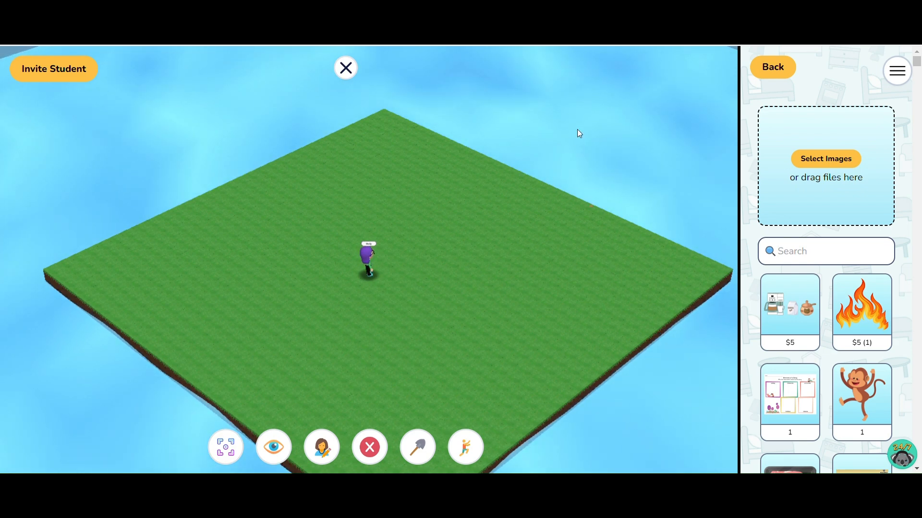
Using the Stone block, place four blocks as corners of a small square near one corner of the grass island
left_click_drag(585, 171, 330, 181)
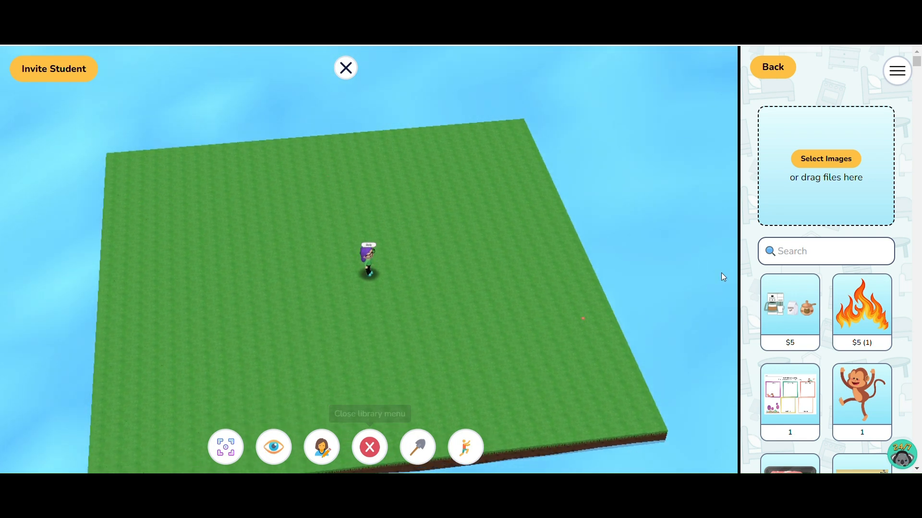
left_click(792, 77)
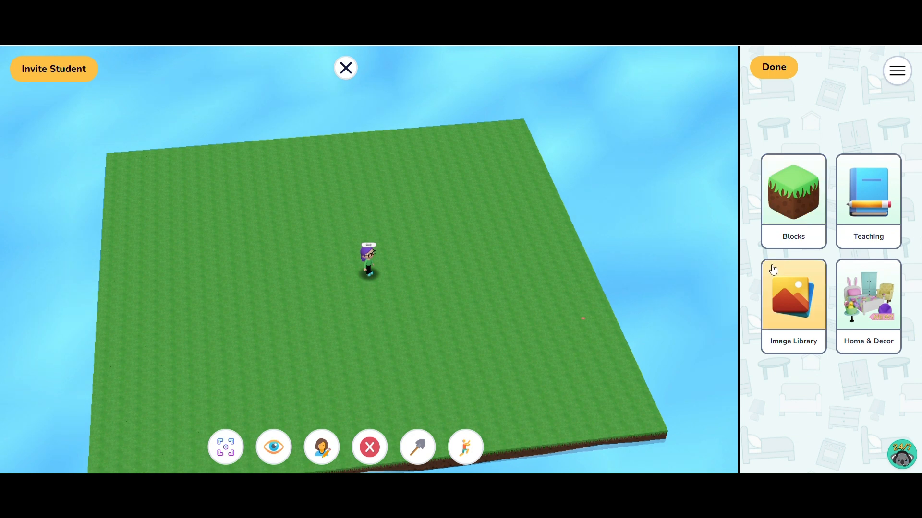
left_click(809, 233)
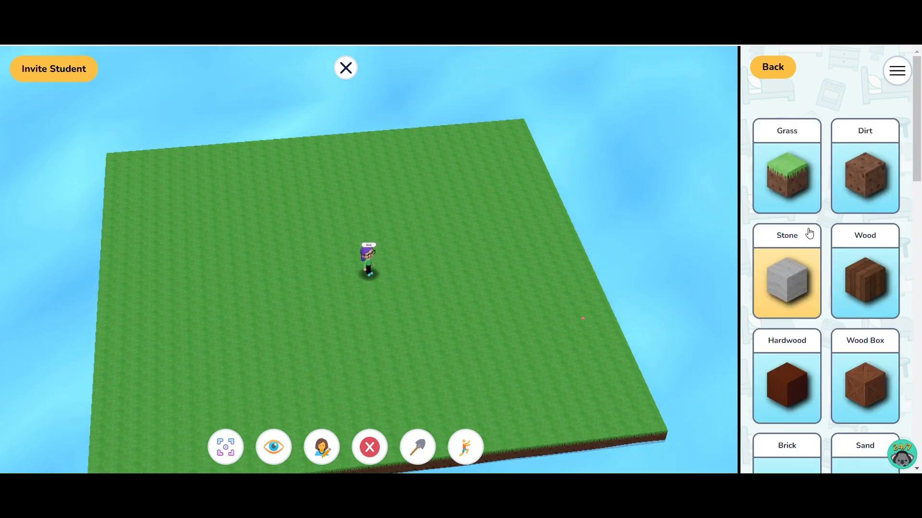
left_click(799, 205)
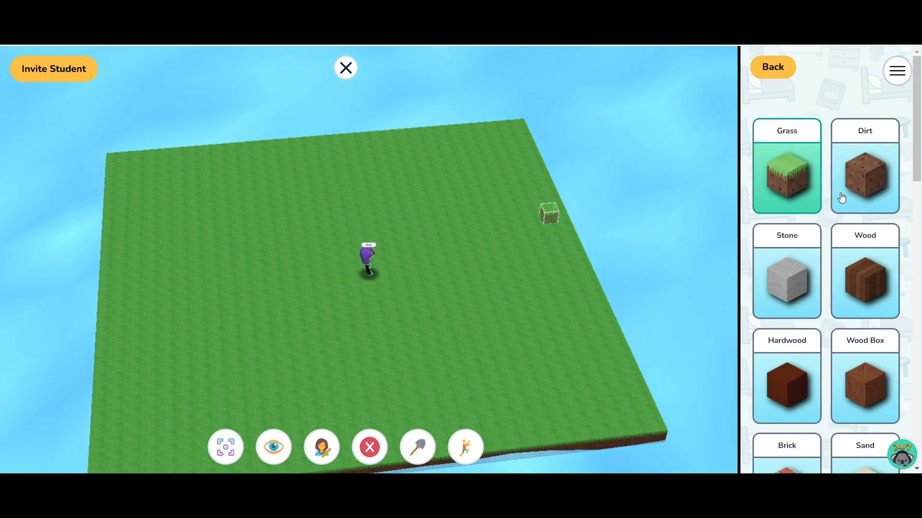
left_click(812, 298)
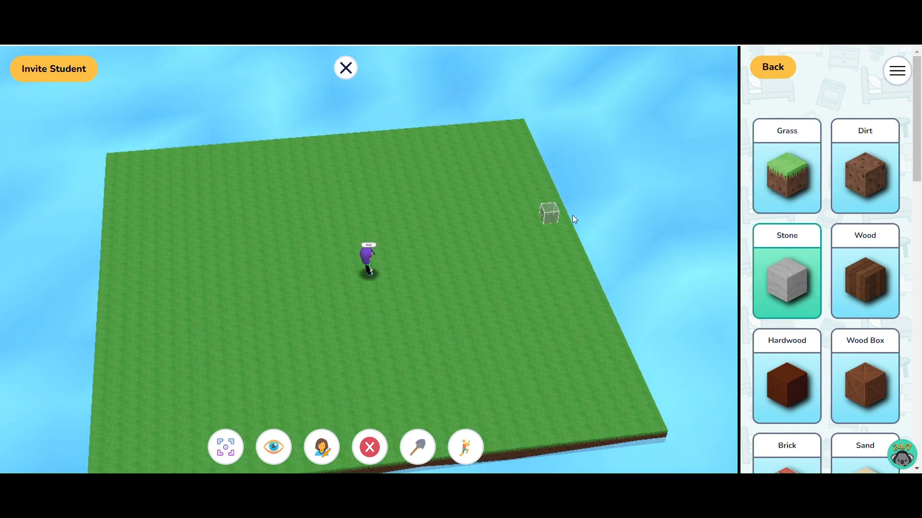
scroll(573, 215, "down", 3)
scroll(572, 215, "down", 1)
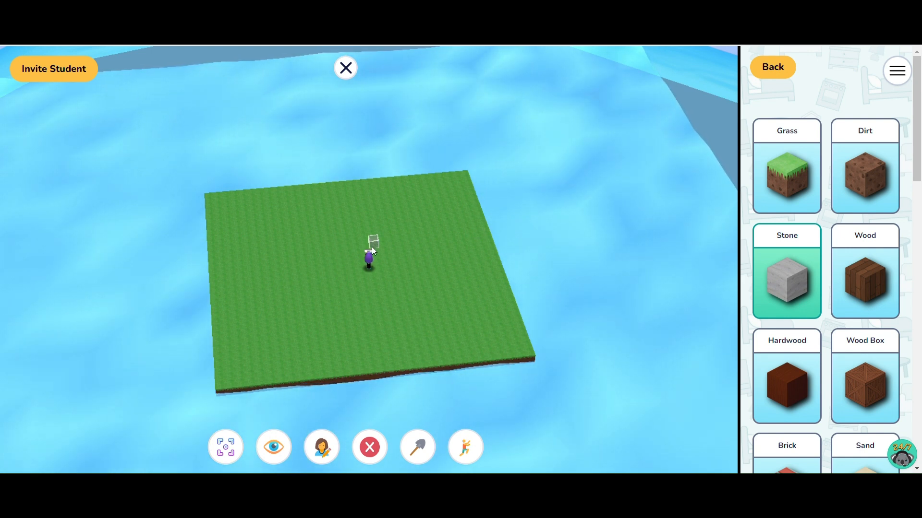
left_click_drag(372, 247, 362, 306)
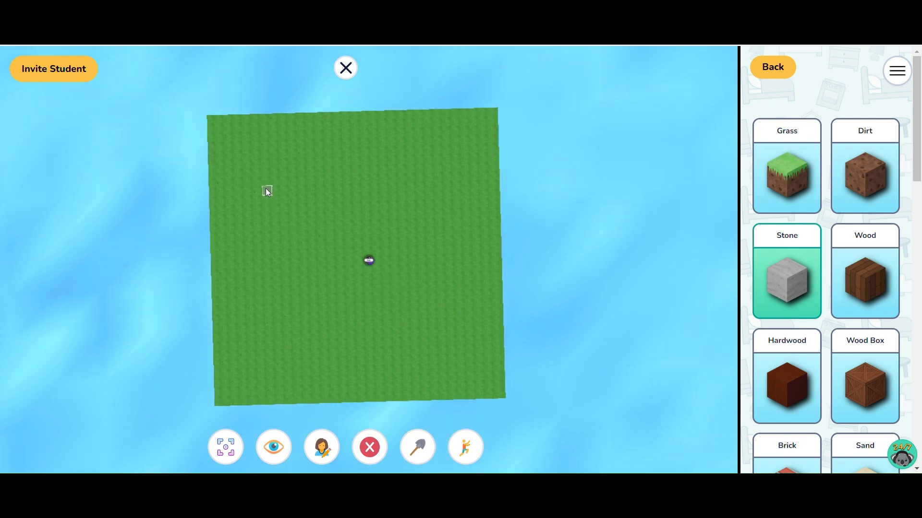
left_click(253, 165)
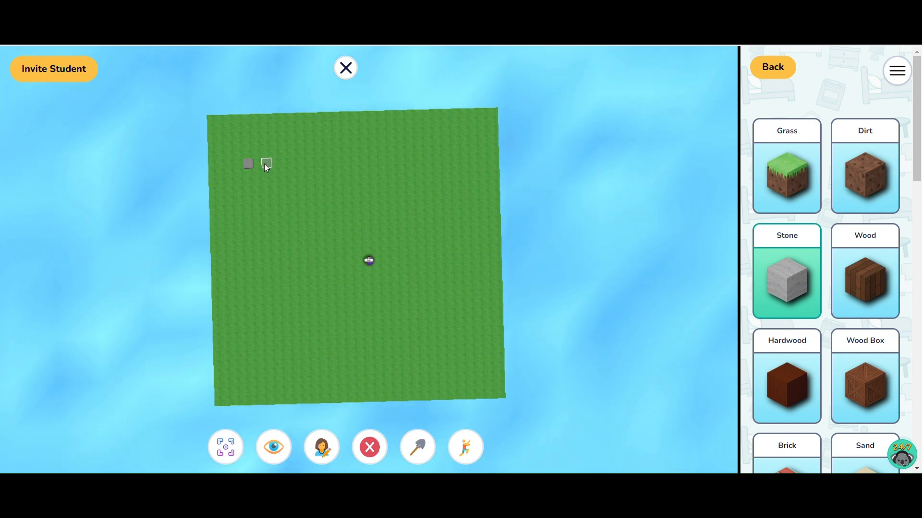
left_click(293, 166)
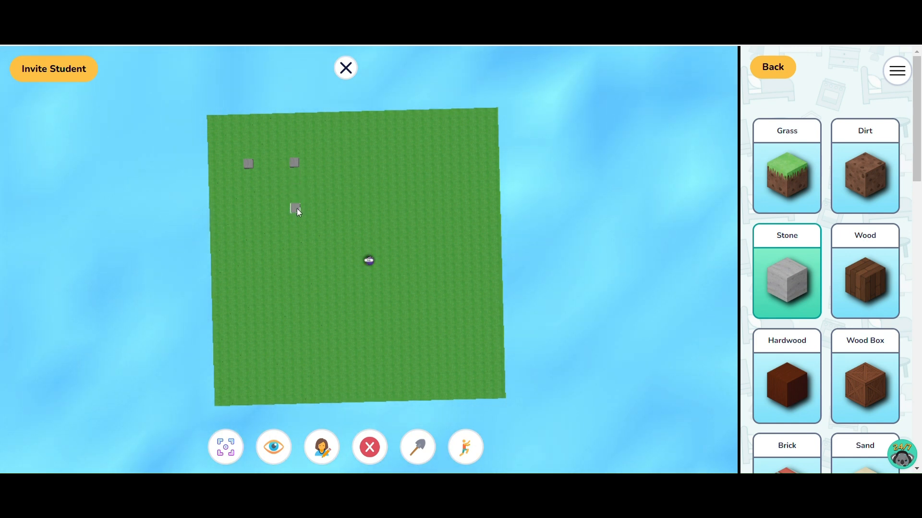
left_click(297, 209)
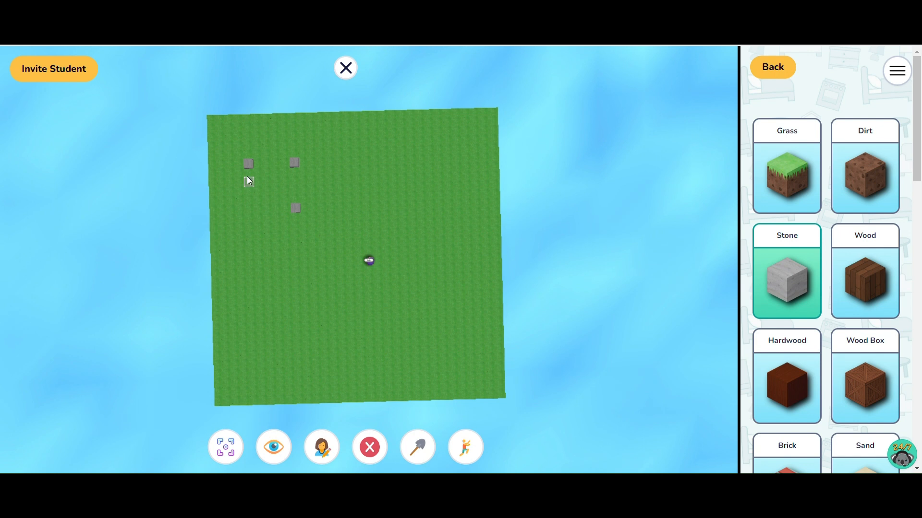
left_click(250, 210)
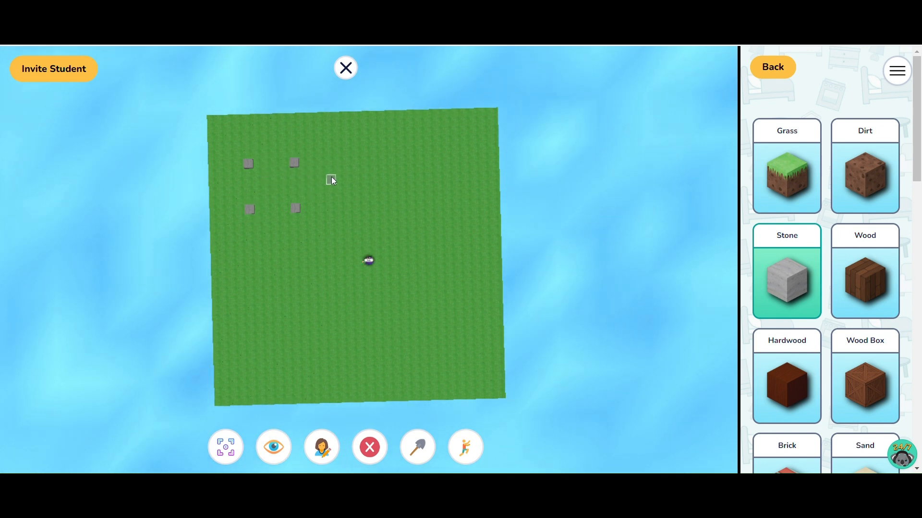
Place four more stone blocks as corners of a larger square beside the small one, with one corner next to the avatar
left_click(362, 165)
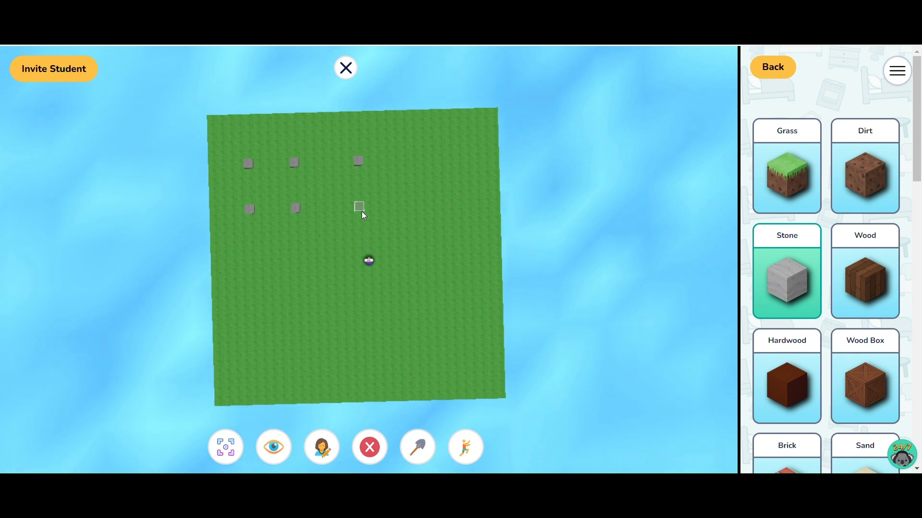
left_click(361, 254)
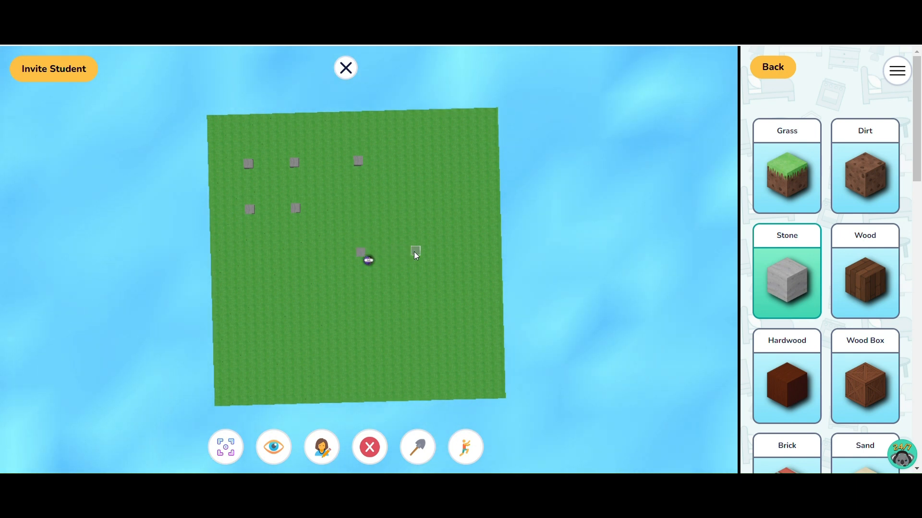
left_click(458, 251)
left_click(459, 160)
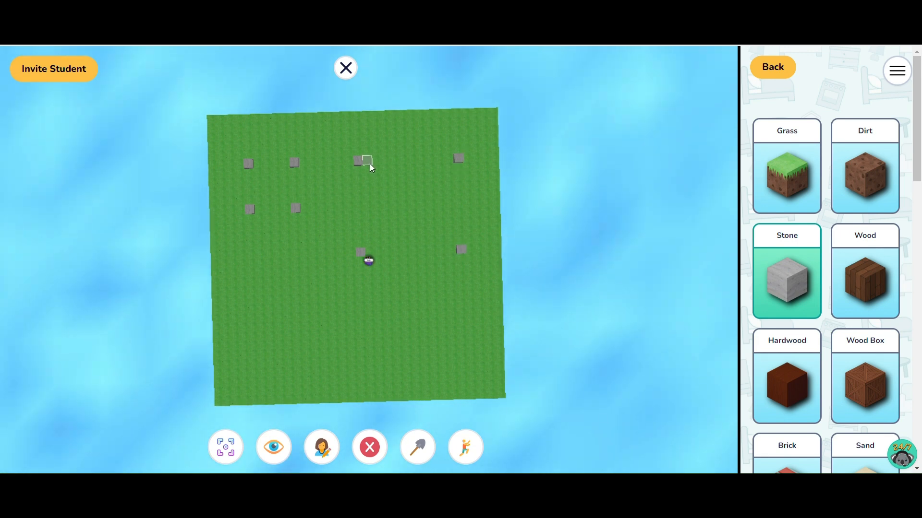
Search the image library for "castle" and place the castle blue image on the grass beside the avatar
left_click_drag(574, 197, 592, 146)
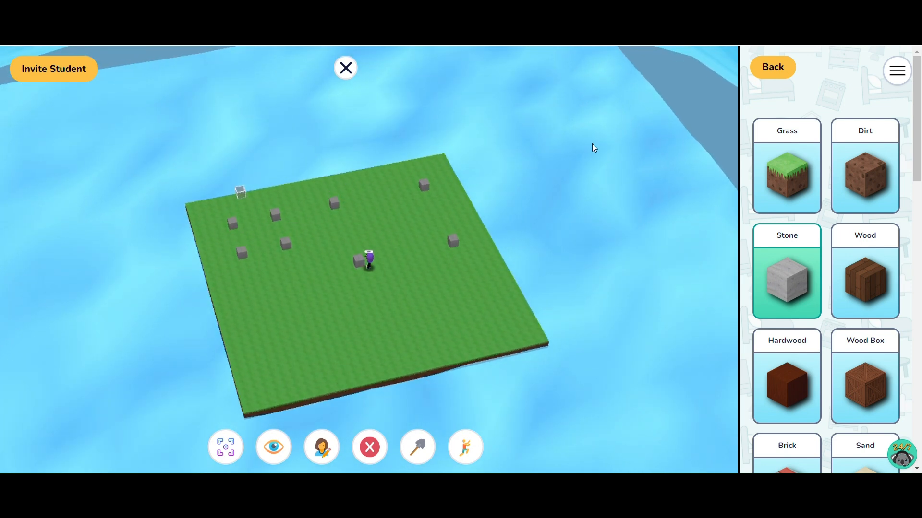
left_click(773, 67)
left_click(792, 303)
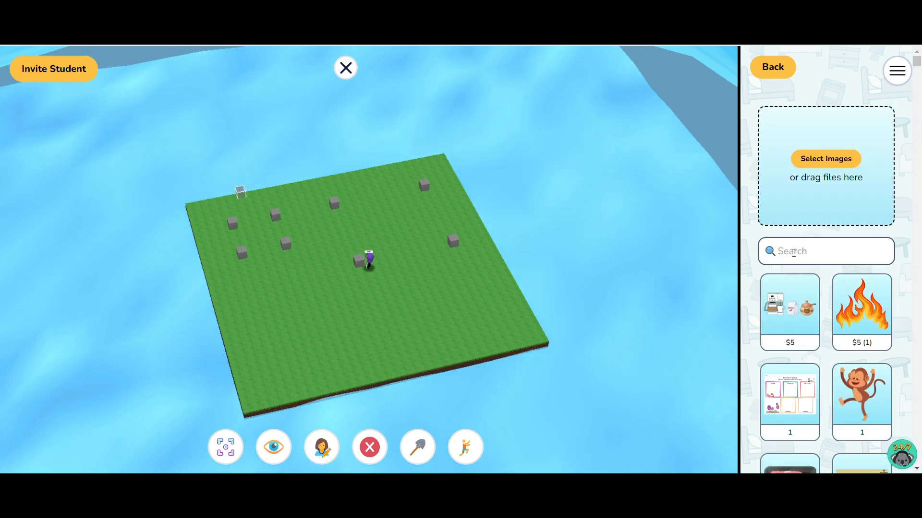
left_click(793, 253)
type("castle")
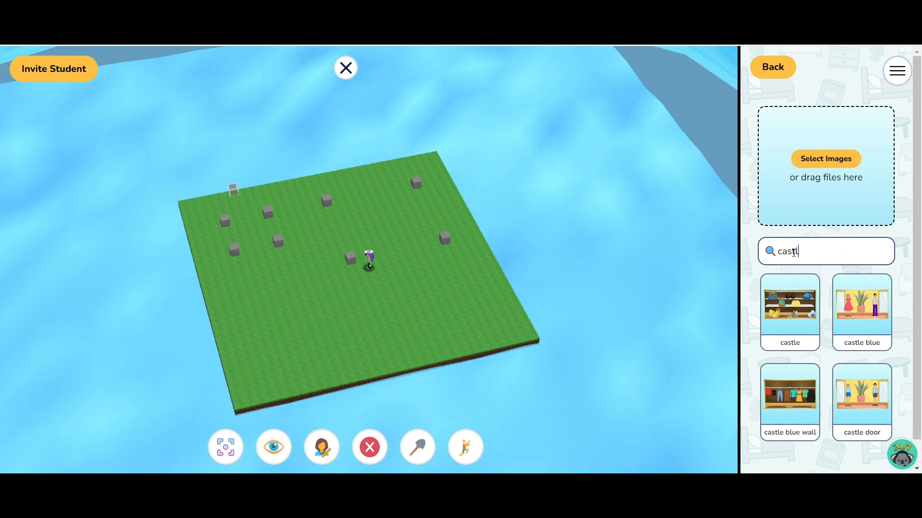
left_click(863, 333)
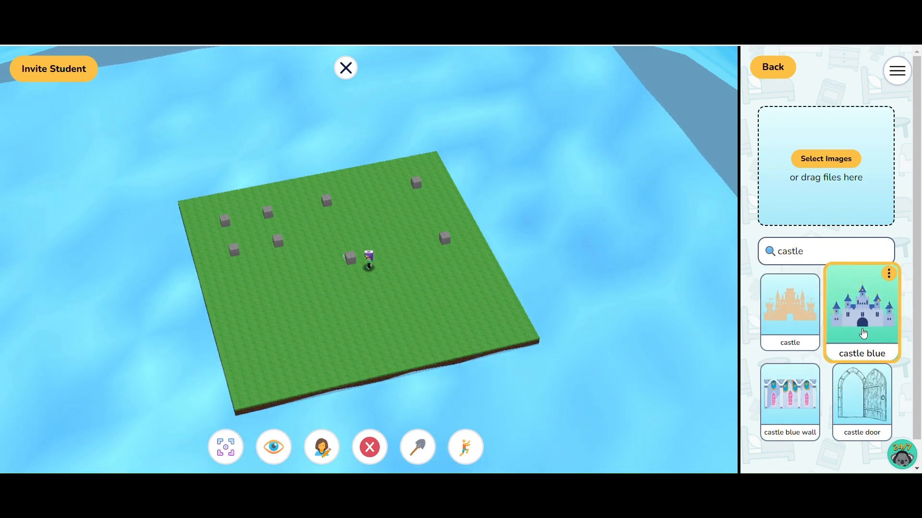
left_click(403, 274)
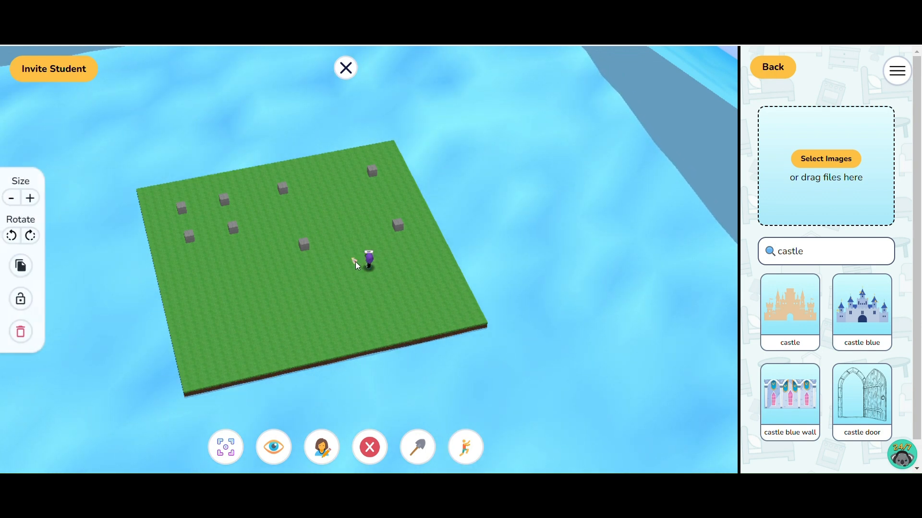
Enlarge the castle blue image and stand it upright against the larger square's stone block nearest the avatar
left_click(355, 262)
left_click(34, 198)
left_click(33, 198)
left_click(33, 199)
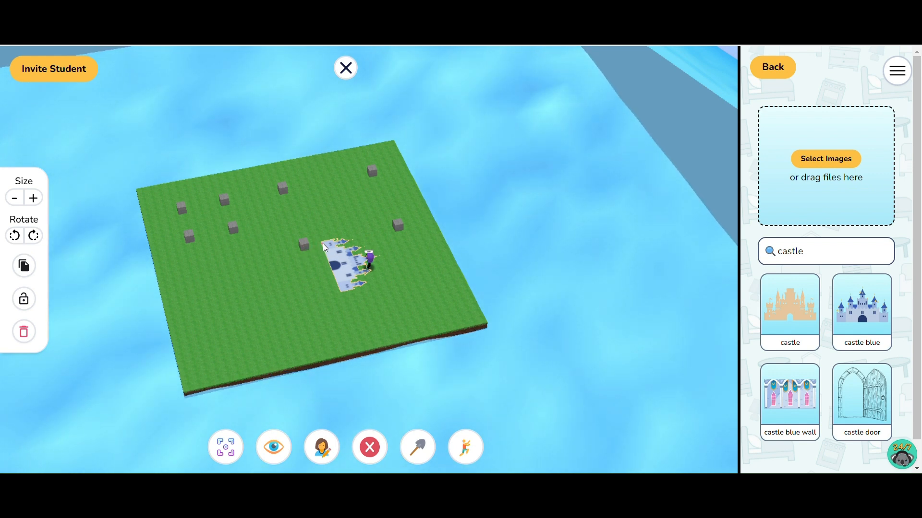
left_click(307, 246)
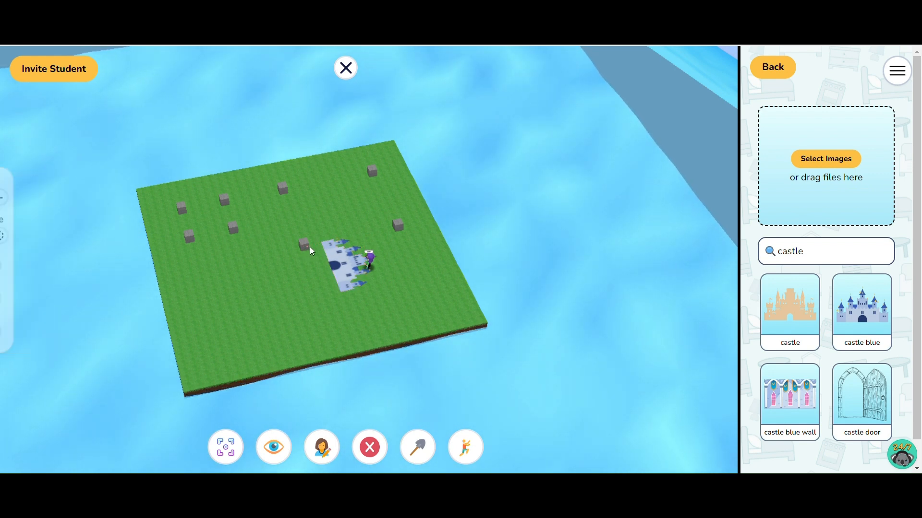
left_click_drag(329, 250, 310, 251)
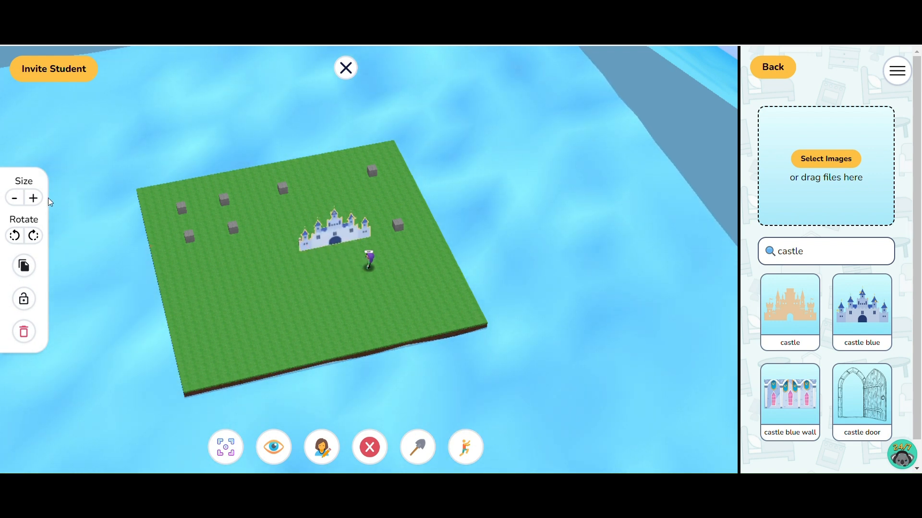
Enlarge the upright castle wall to span the two stone blocks on the avatar's side, align it with them and lock it
left_click(30, 199)
left_click(30, 199)
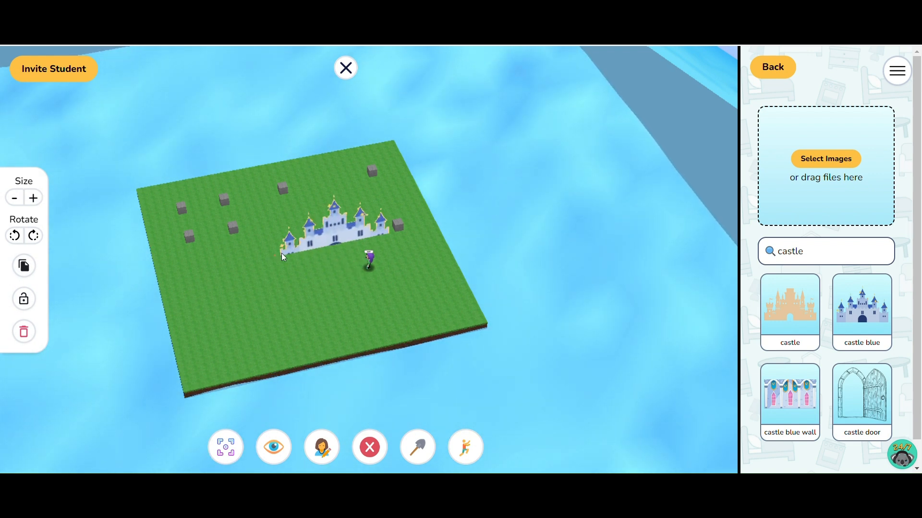
mouse_move(293, 252)
left_mouse_down()
mouse_move(321, 221)
mouse_move(304, 217)
mouse_move(306, 248)
left_mouse_up()
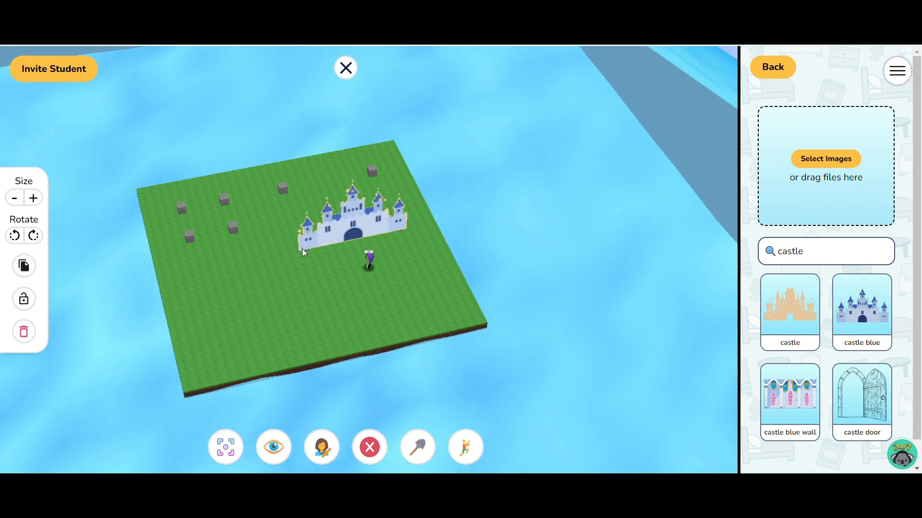
left_click(223, 315)
left_click(372, 226)
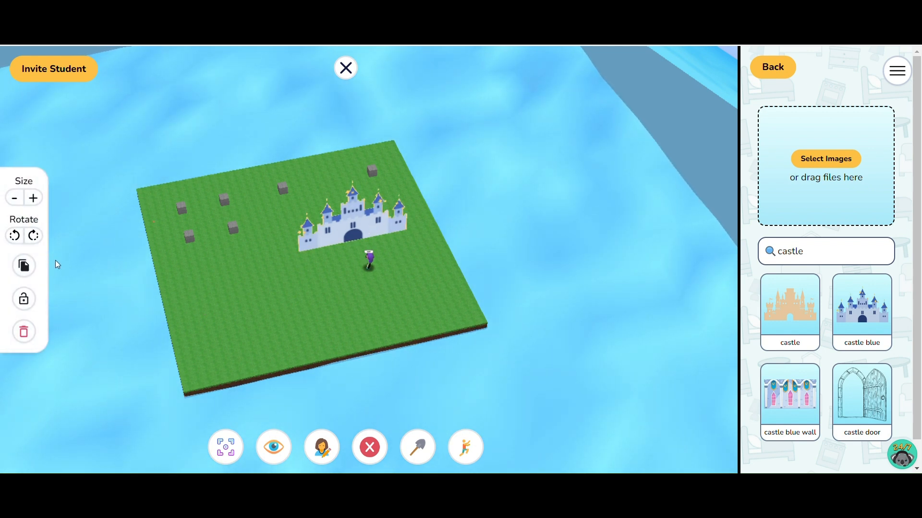
left_click(30, 306)
Stand a second castle blue wall at a right angle to the locked one, along the adjacent outer side of the larger square
left_click_drag(246, 305, 200, 304)
left_click_drag(300, 255, 245, 239)
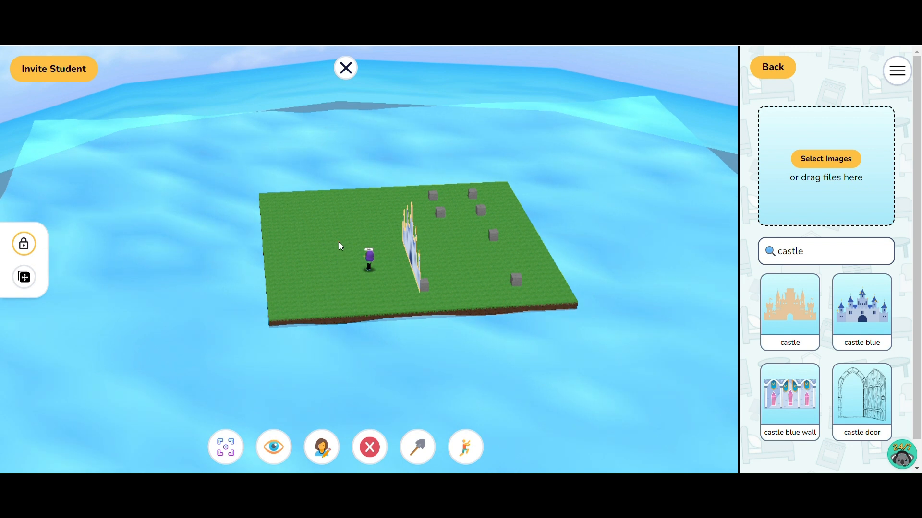
left_click_drag(339, 245, 353, 250)
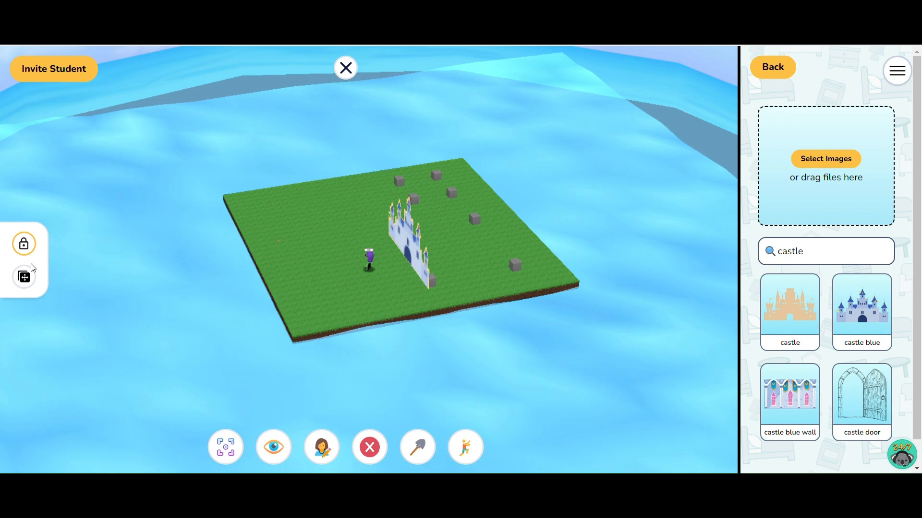
left_click(24, 277)
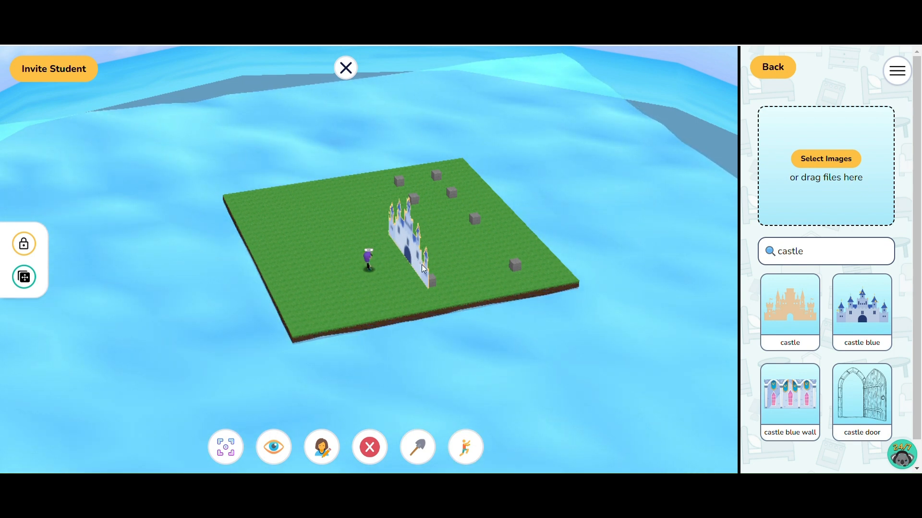
left_click_drag(390, 234, 434, 282)
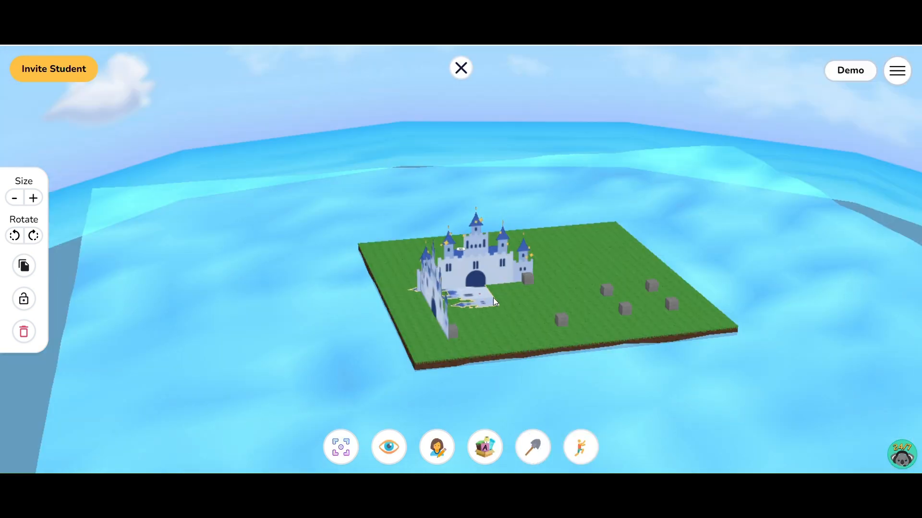
Stand a third castle wall along the side opposite the first, and lock both the third and second walls
left_click_drag(493, 297, 454, 332)
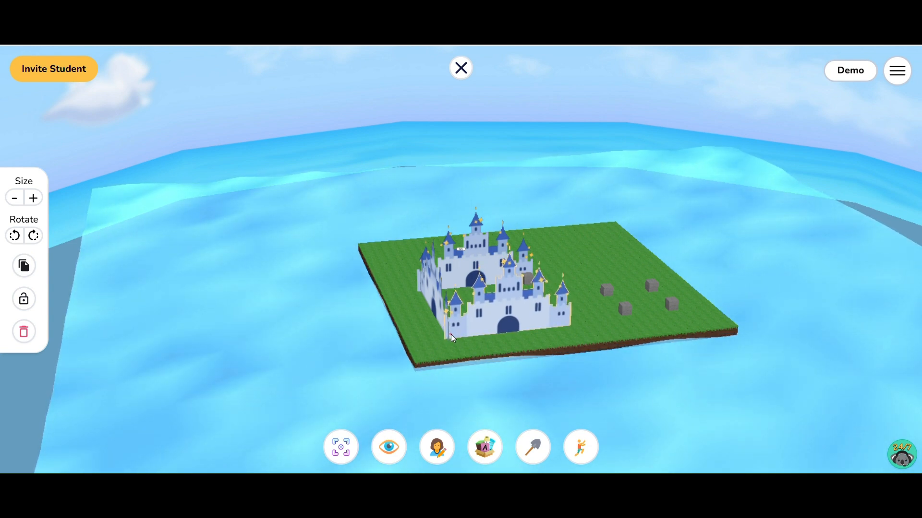
left_click(29, 306)
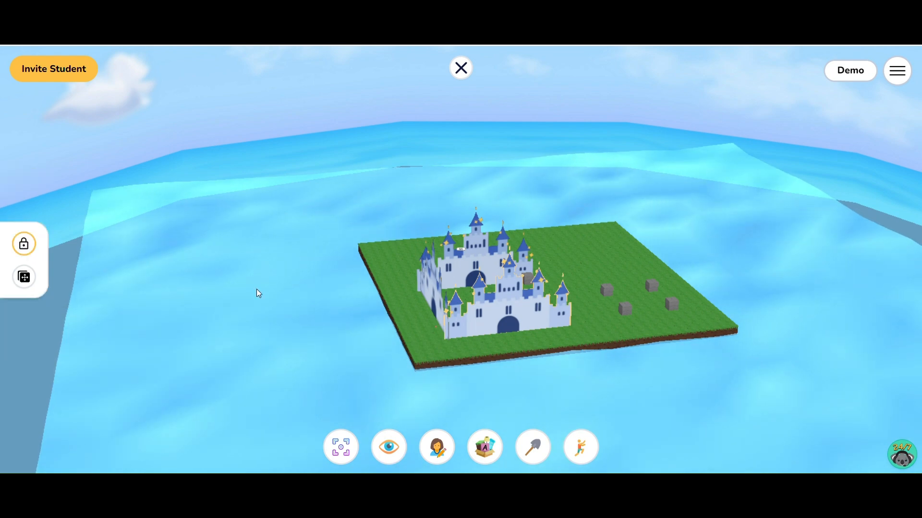
left_click(422, 290)
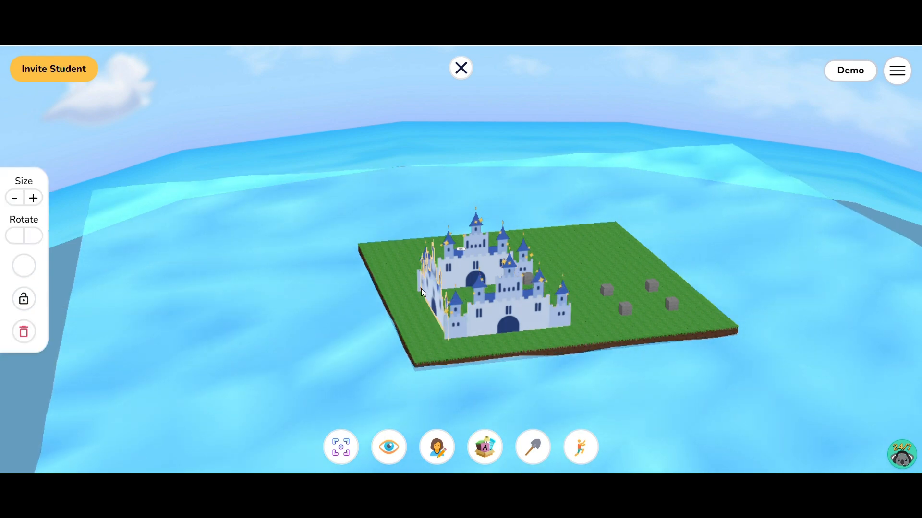
left_click(31, 300)
Paste a fourth castle wall, stand it along the open side facing the four small-square stones, and lock it
left_click(389, 247)
left_click_drag(390, 247, 228, 255)
left_click(396, 280)
left_click(379, 285)
key("ctrl+v")
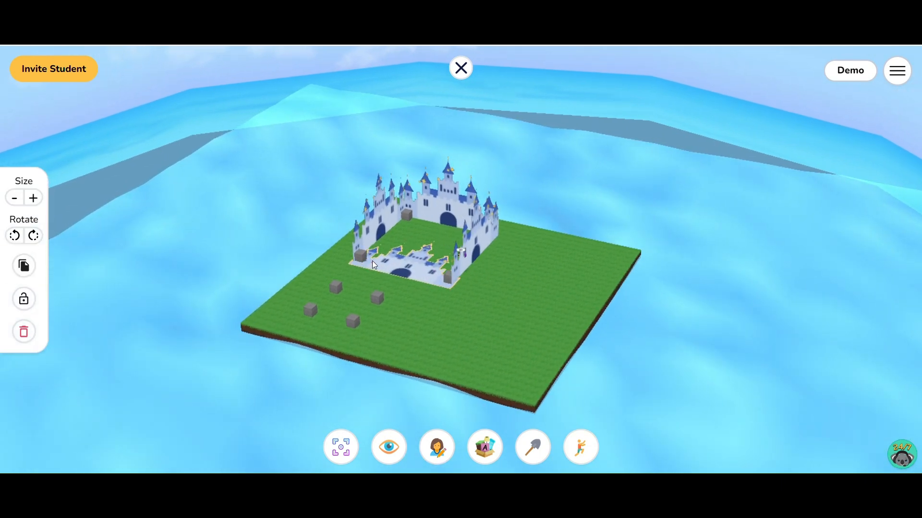
left_click_drag(344, 257, 356, 259)
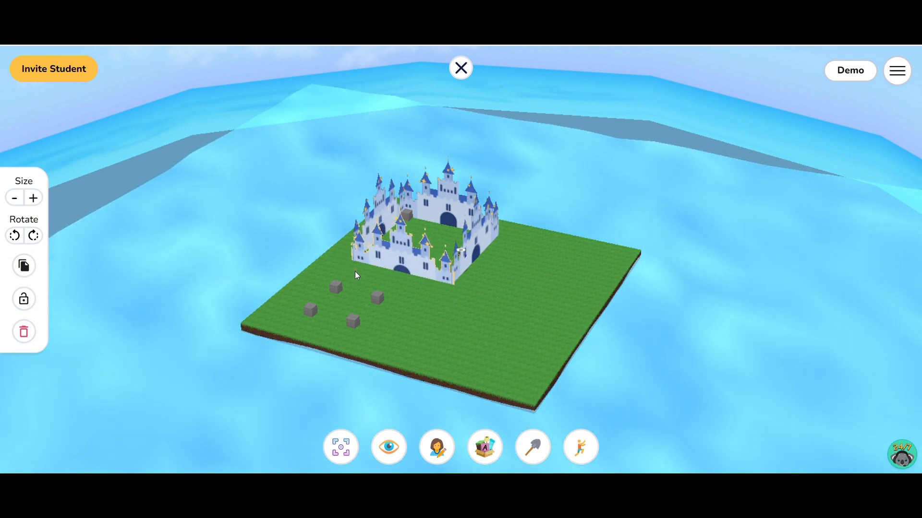
left_click(22, 301)
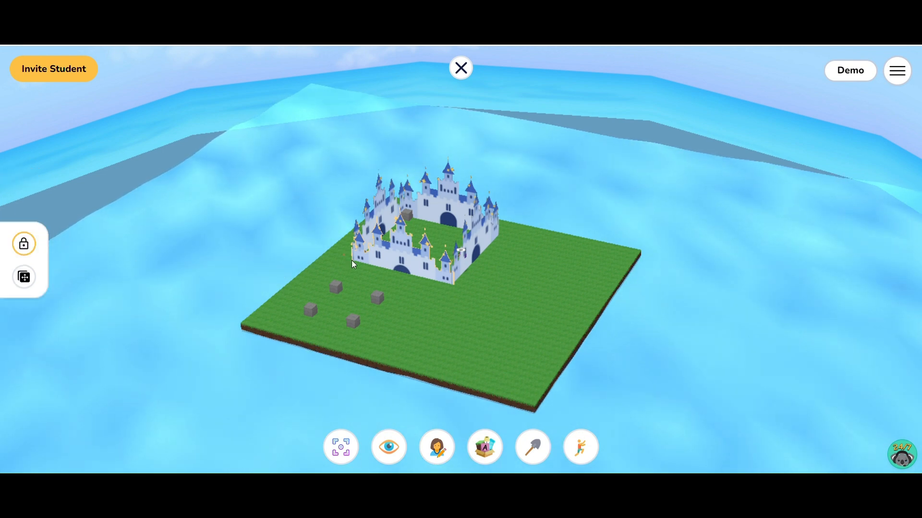
Try to lay an extra copy of the castle image flat on the grass beside the small square of stones
left_click_drag(330, 269, 292, 289)
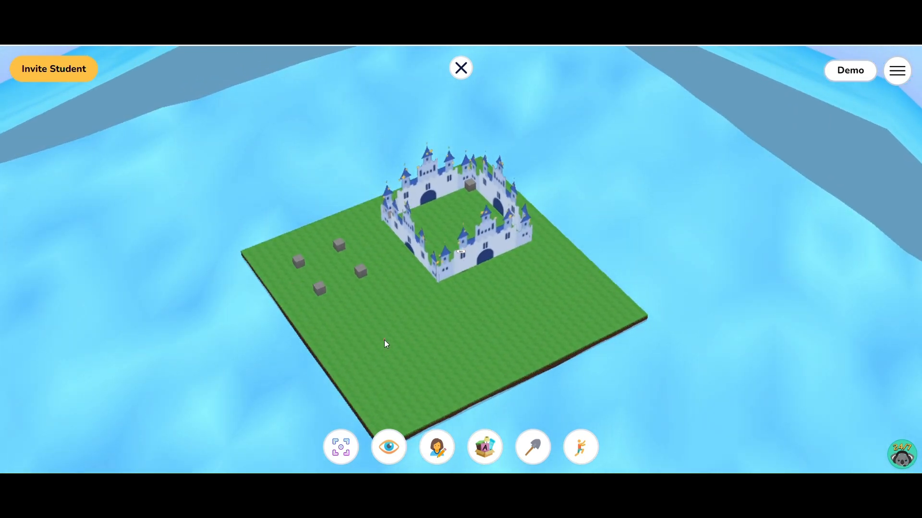
left_click_drag(387, 345, 416, 346)
left_click(465, 263)
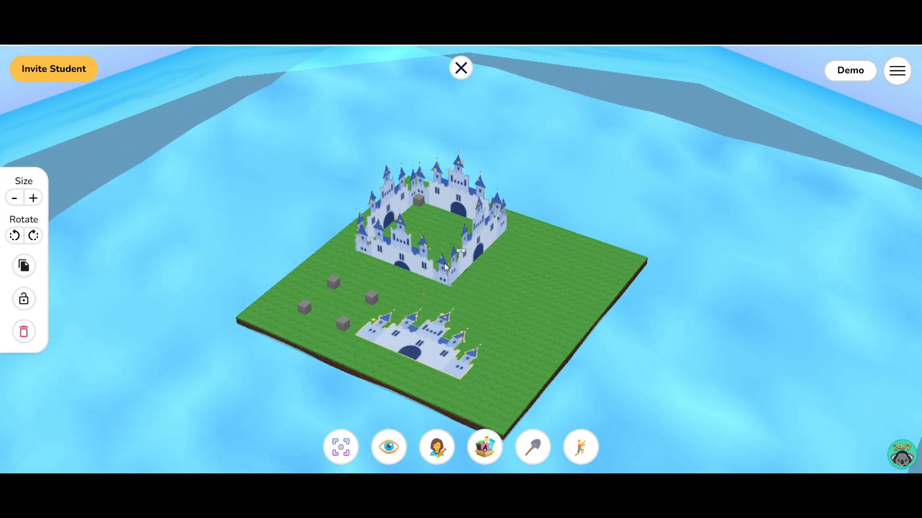
left_click(474, 238)
left_click(24, 277)
left_click(364, 340)
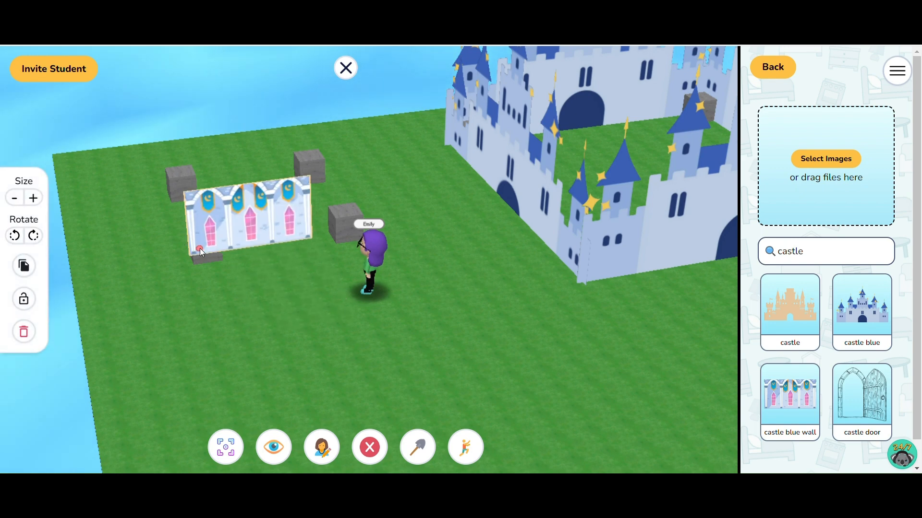
Stand a castle blue wall image upright against two small-square stones, enlarge it to span them and lock it
mouse_move(200, 249)
left_mouse_down()
mouse_move(143, 238)
mouse_move(197, 262)
mouse_move(203, 256)
left_mouse_up()
left_click(34, 197)
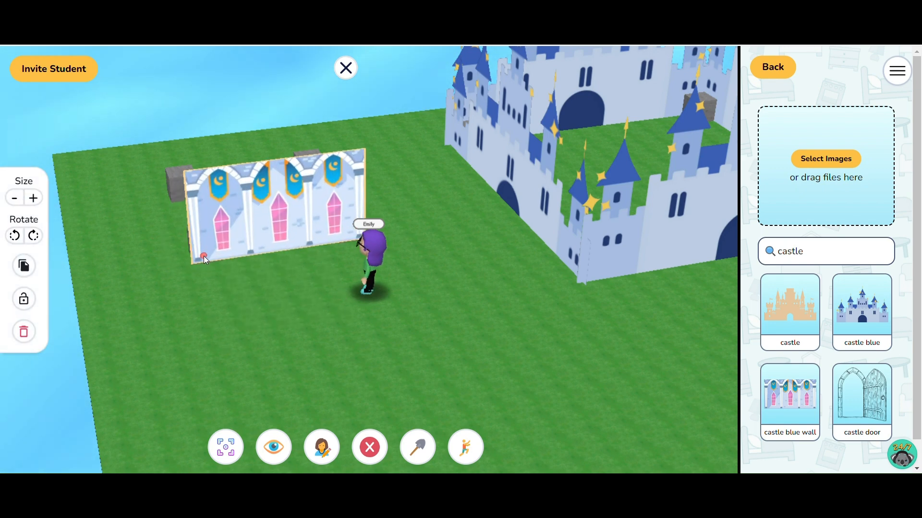
left_click(24, 299)
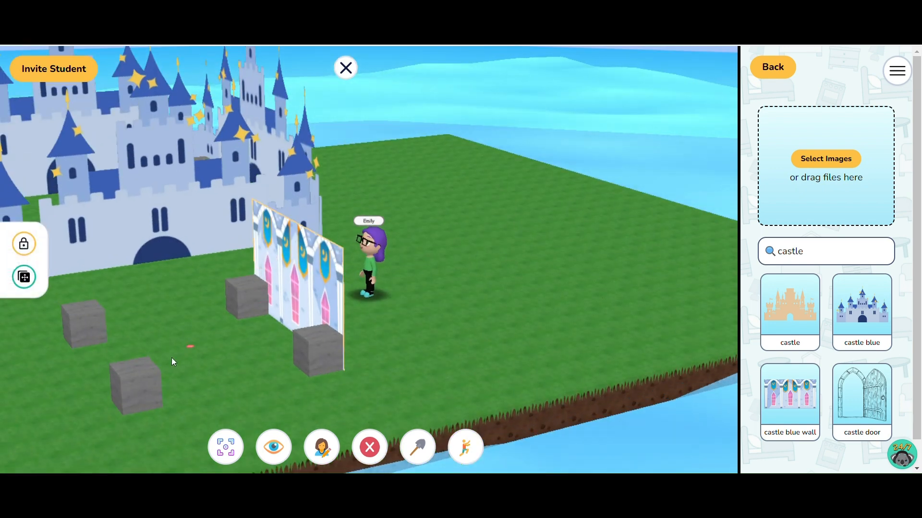
Stand copies of the castle blue wall along the remaining three sides of the small stone square and lock them
left_click_drag(264, 267, 143, 405)
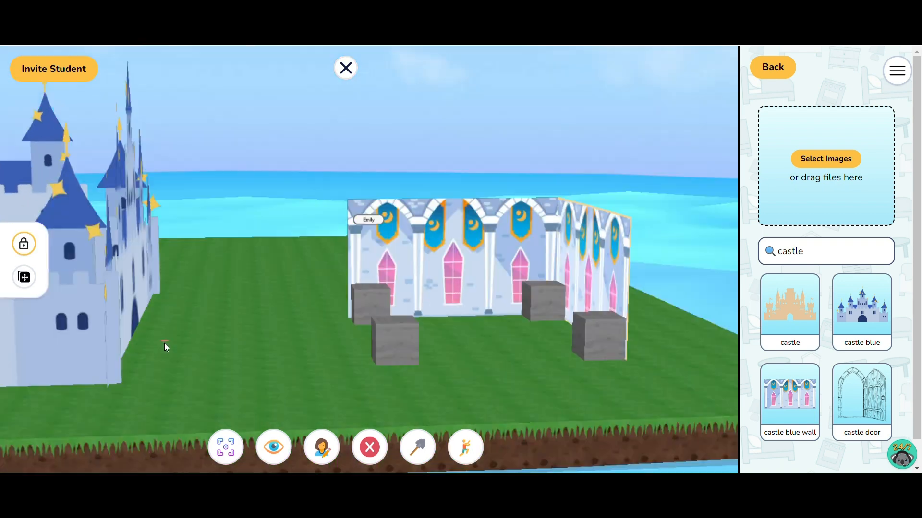
left_click_drag(399, 288, 398, 326)
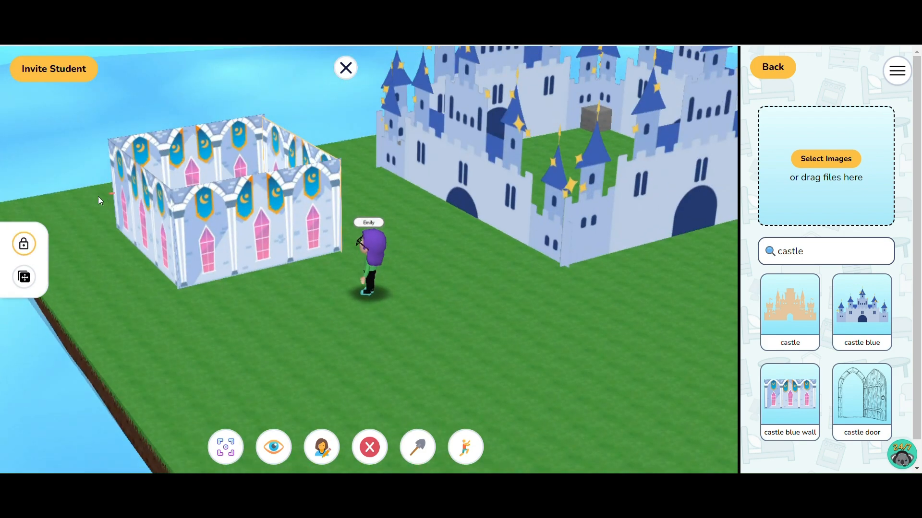
left_click_drag(97, 196, 142, 209)
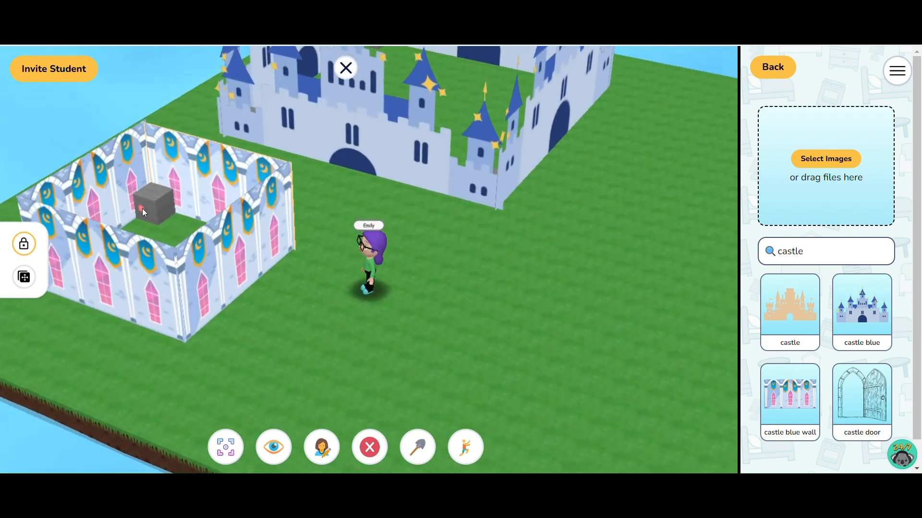
Switch to first-person view and walk past the small castle into the courtyard of the larger castle, facing its inner walls
scroll(289, 224, "down", 3)
scroll(289, 223, "down", 2)
left_click_drag(289, 223, 273, 189)
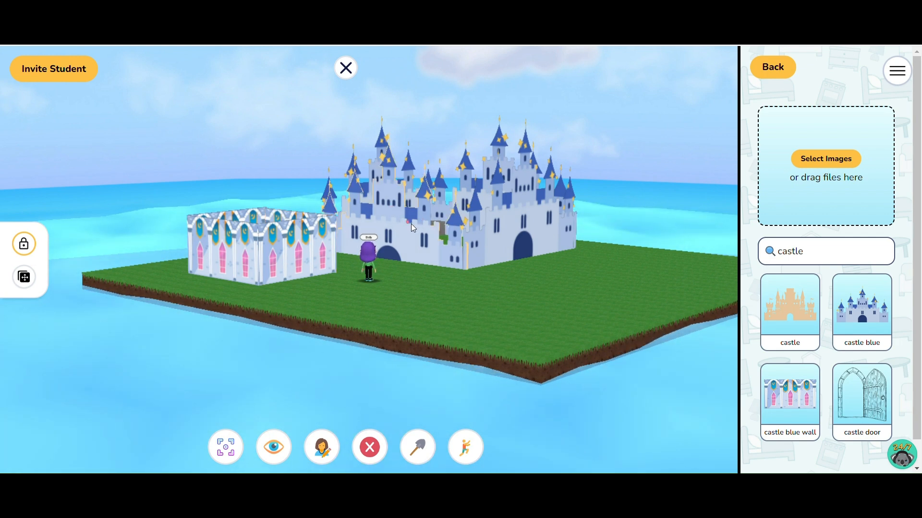
left_click_drag(422, 298, 391, 302)
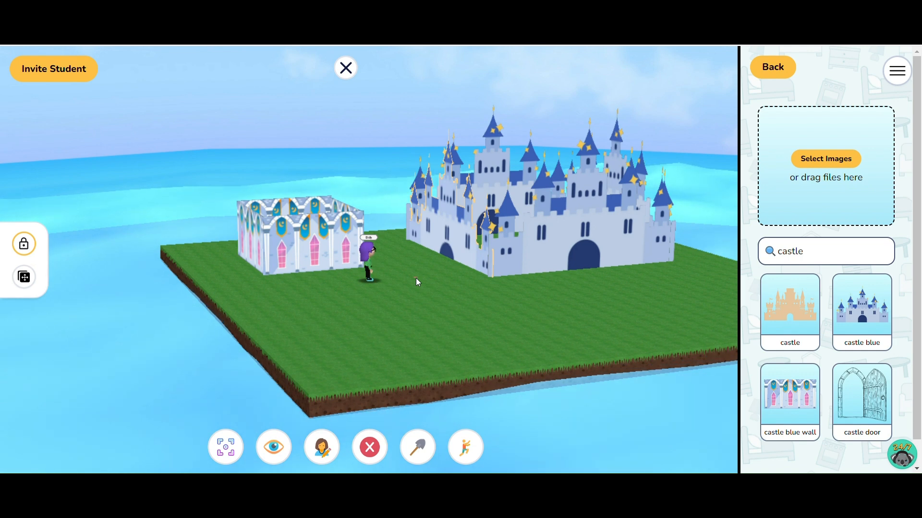
left_click(273, 448)
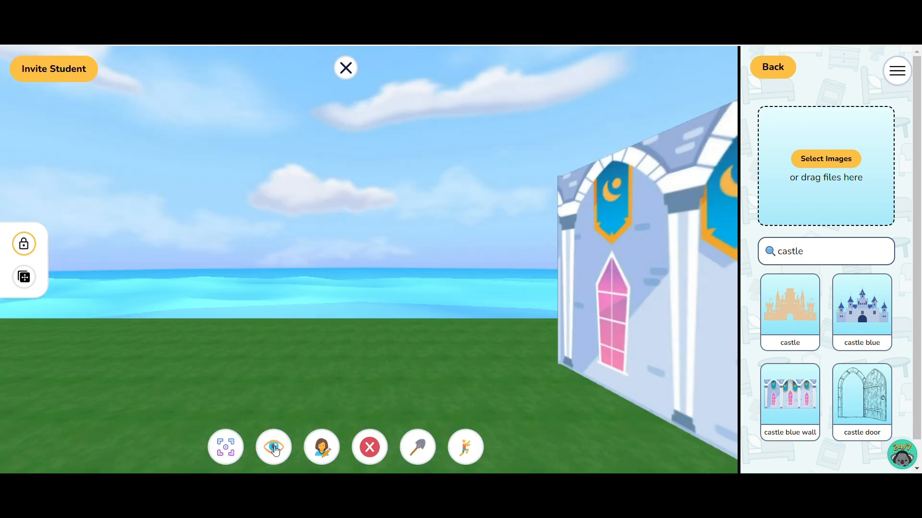
key("Right")
key("Up")
key("Right")
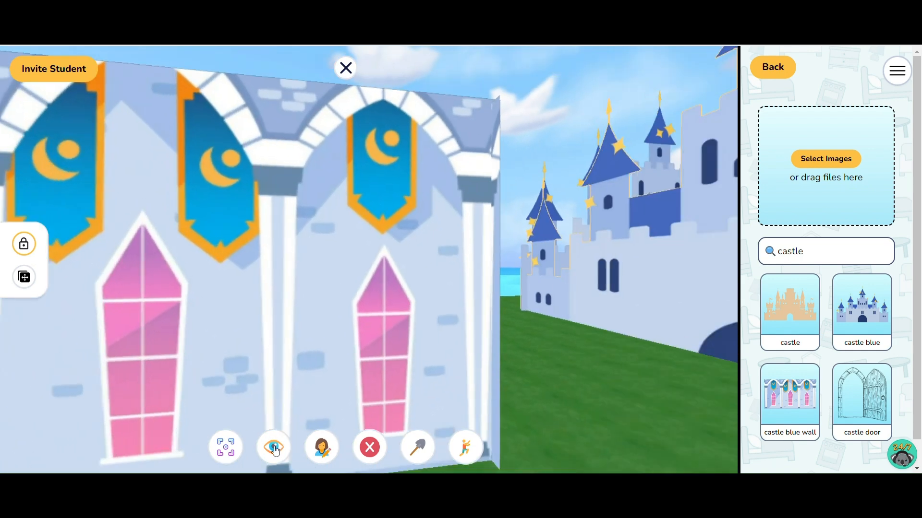
key("Up")
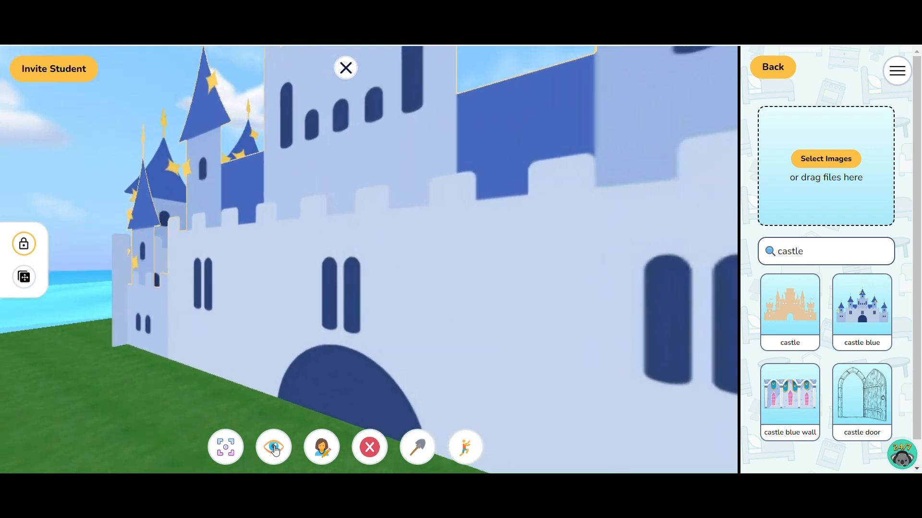
key("Right")
key("Up")
key("Right")
key("Down")
key("Down")
key("Up")
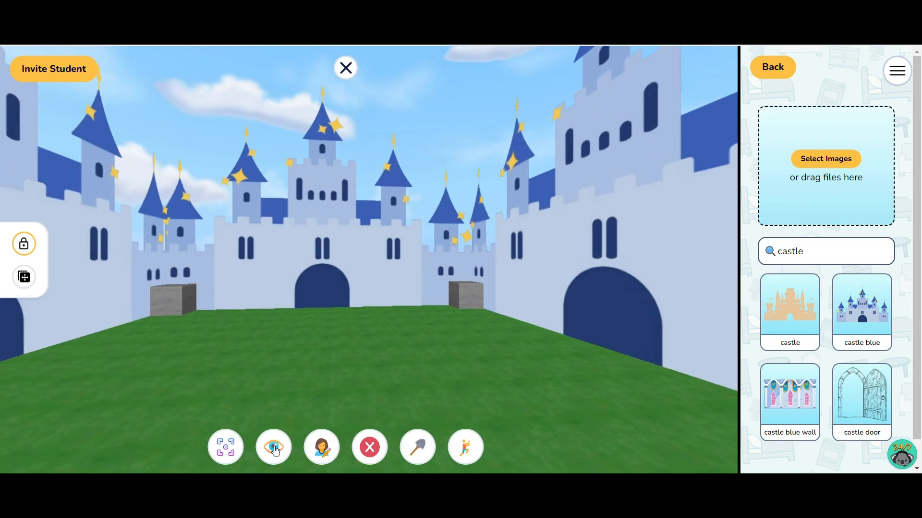
key("Left")
key("Right")
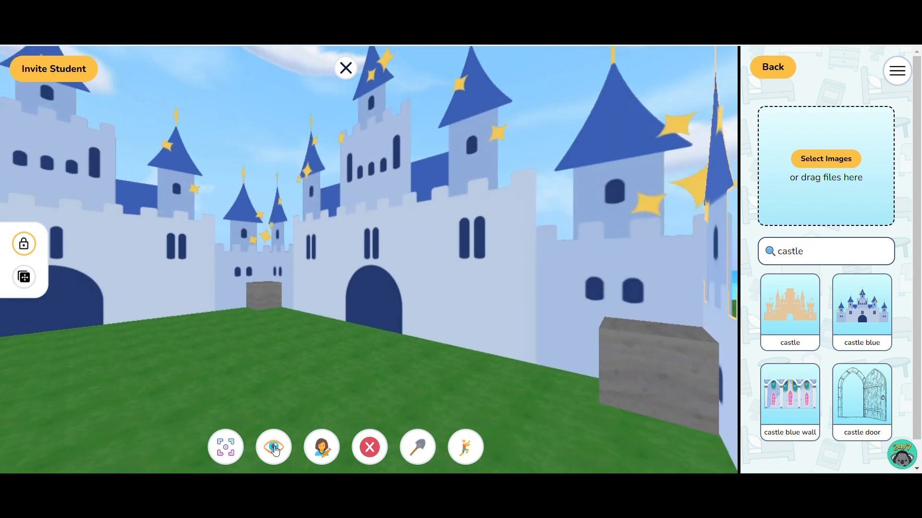
key("Left")
key("Left")
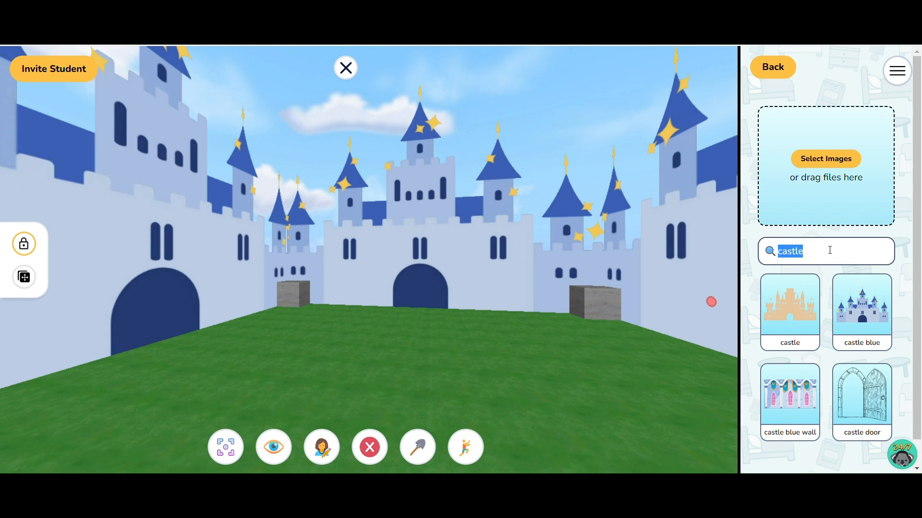
Search the images for 169, place the 169 1-6 image above the far wall's doorway and enlarge it into a large board
key("BackSpace")
type("16")
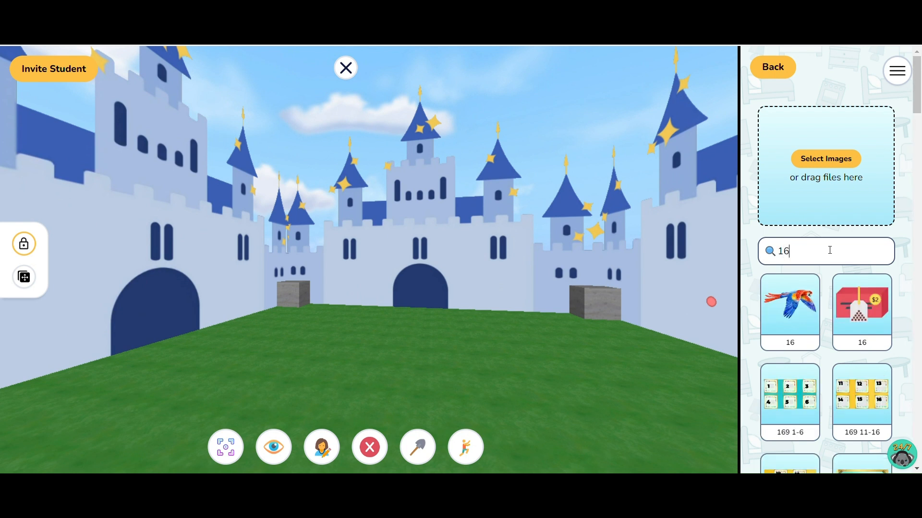
type("9")
left_click_drag(789, 307, 427, 253)
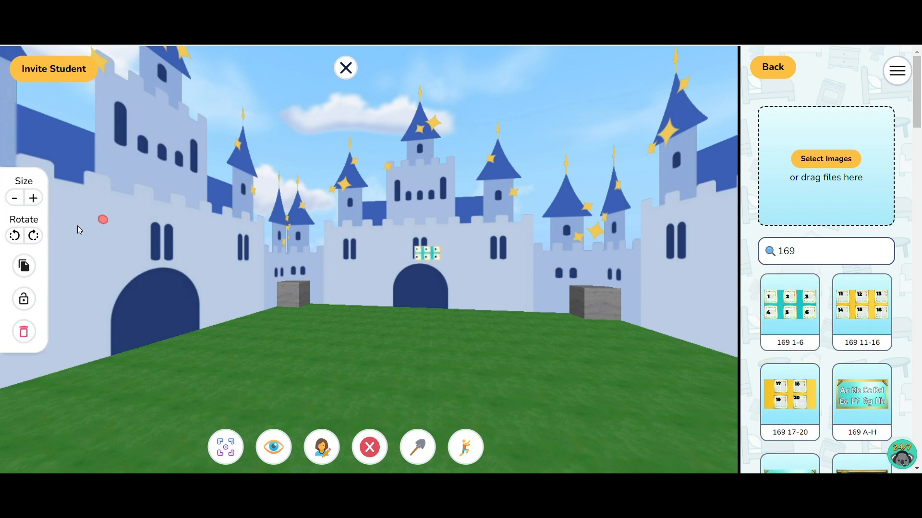
left_click(33, 198)
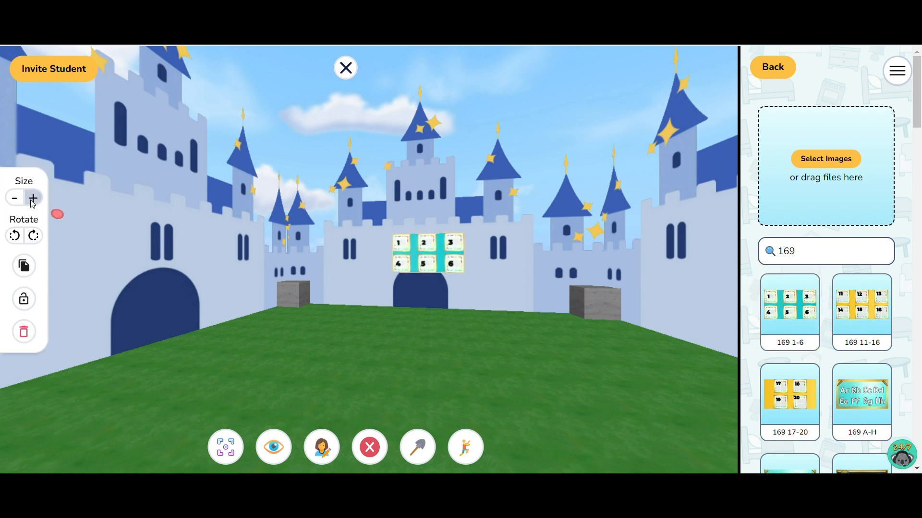
left_click(33, 199)
left_click(32, 198)
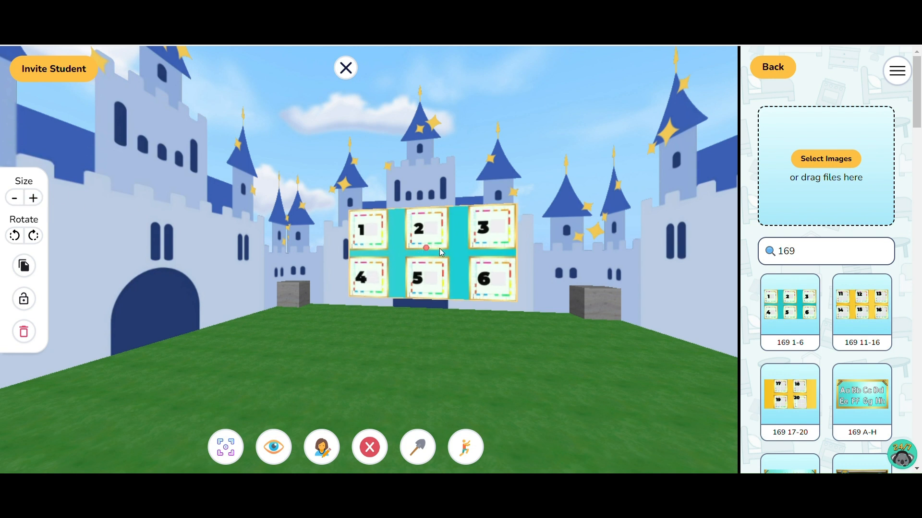
Place the 169 11-16 image on the adjacent castle wall above its doorway, enlarge it to a large board and lock it
left_click_drag(699, 288, 151, 253)
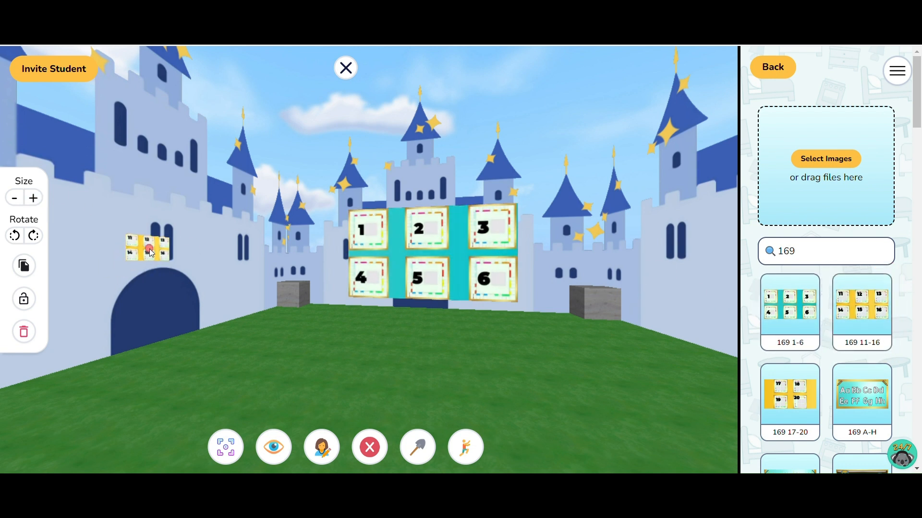
left_click(33, 198)
left_click(34, 197)
left_click(34, 198)
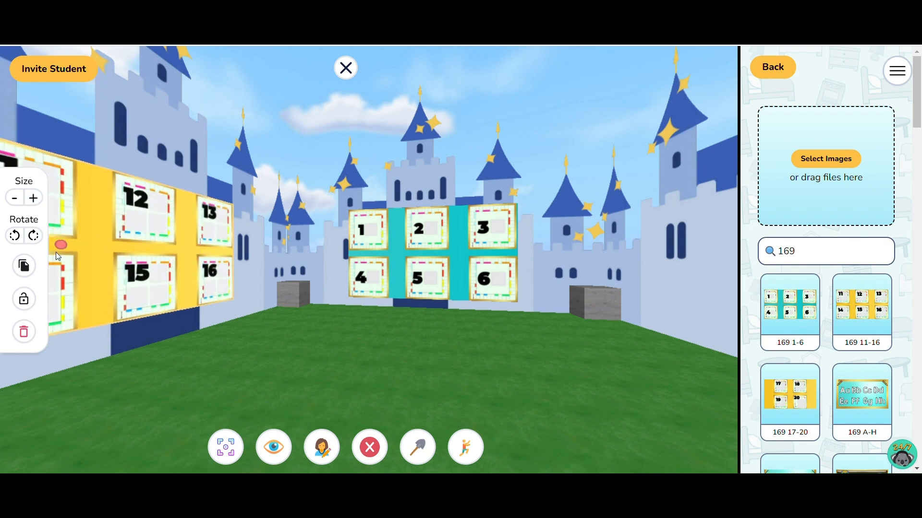
left_click(23, 300)
left_click(326, 297)
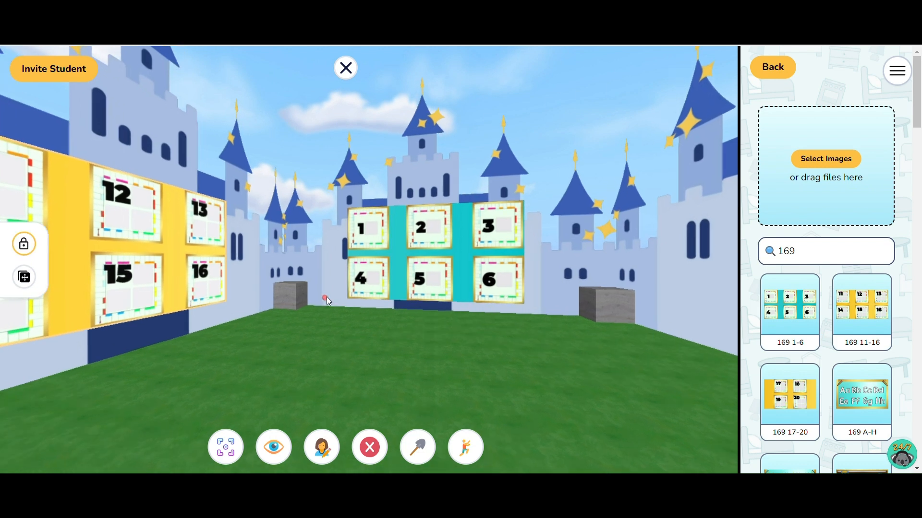
Walk out of the larger castle to the small castle and return to the courtyard to view both number boards
key("Down")
key("Right")
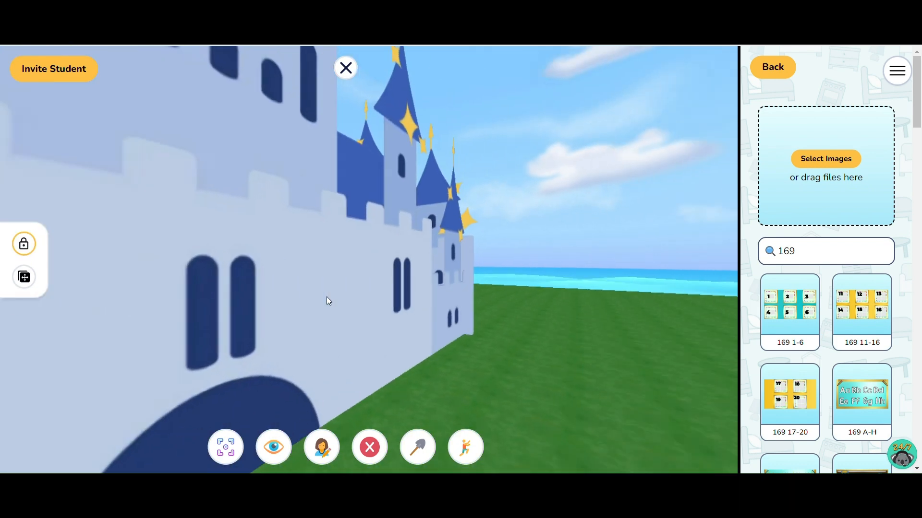
key("Right")
key("Up")
key("Left")
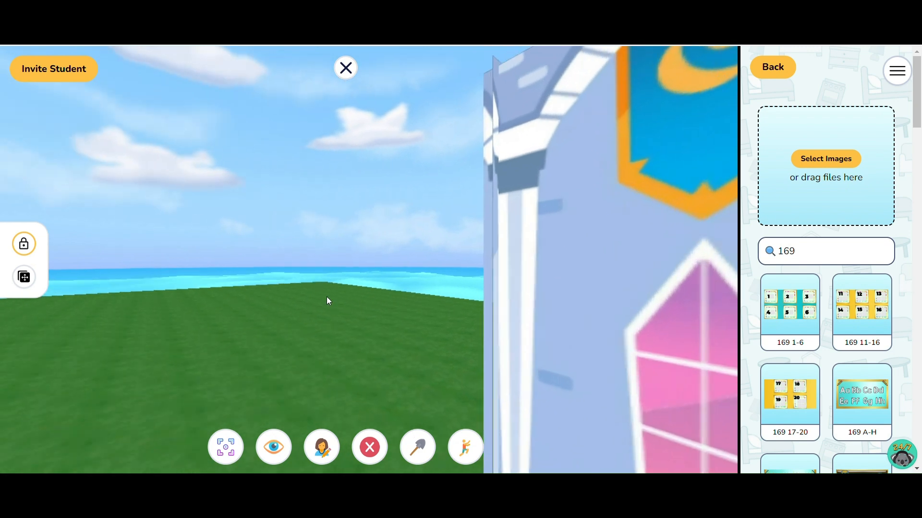
key("Left")
key("Up")
key("Right")
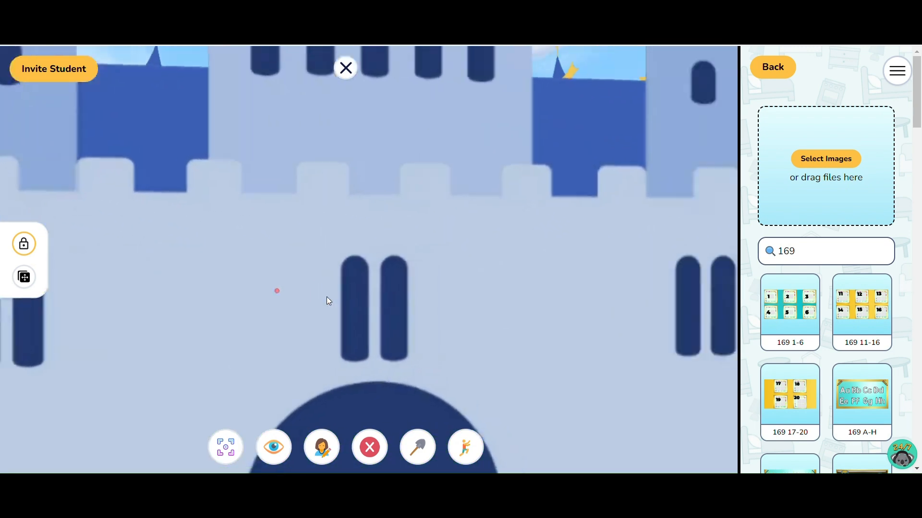
key("Down")
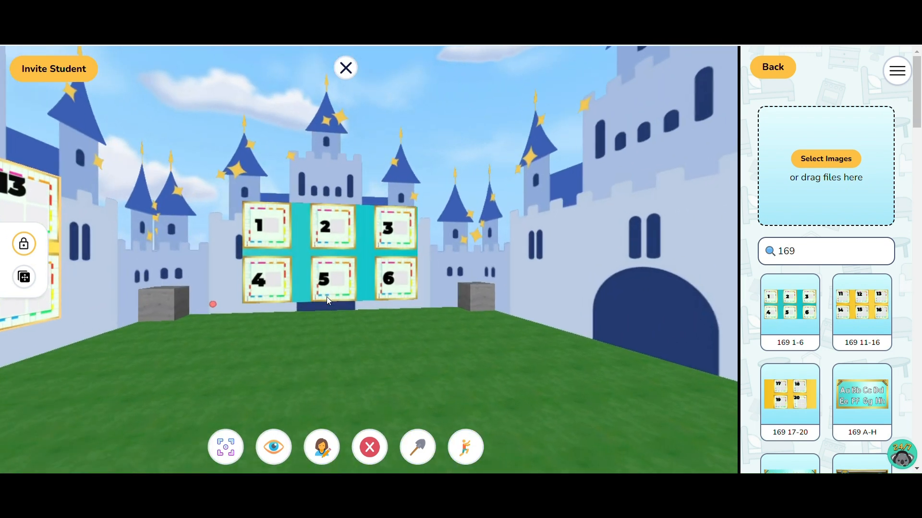
key("Left")
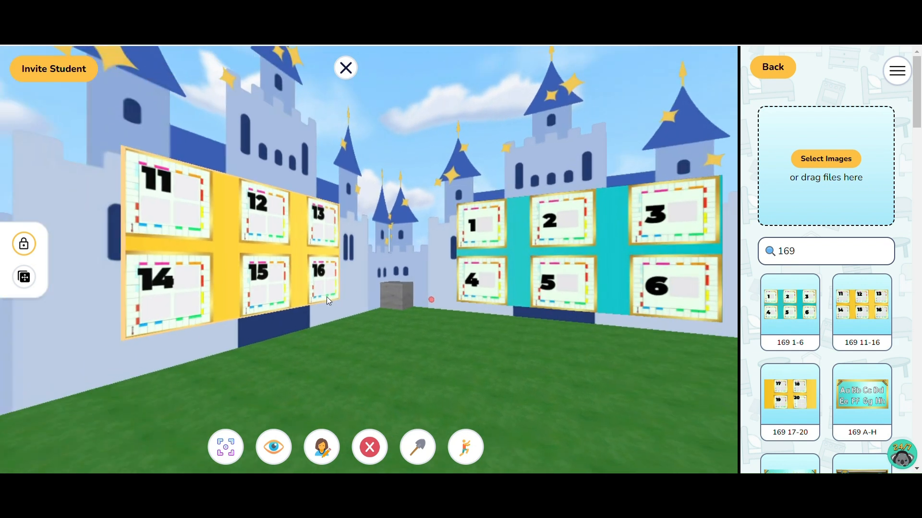
key("Right")
key("Left")
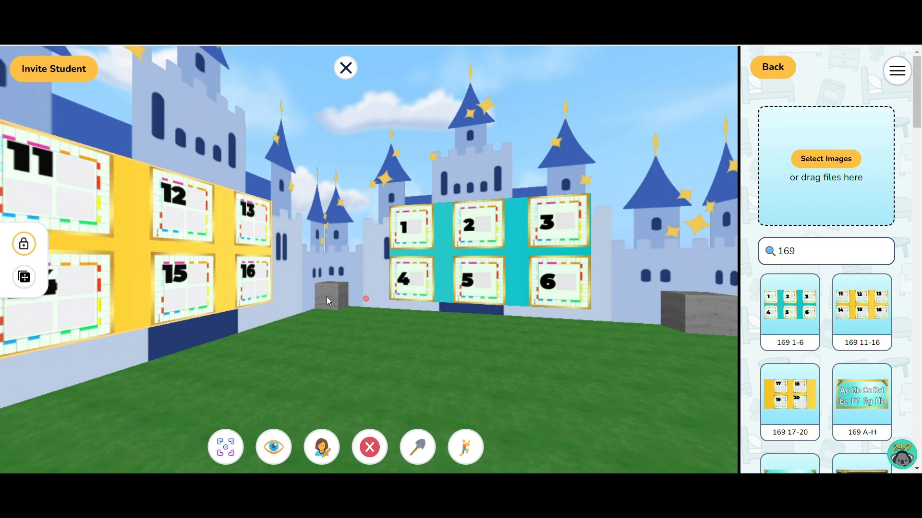
Focus everybody's view on the 1-6 number board with the Focus Tool and return to walking
left_click(225, 448)
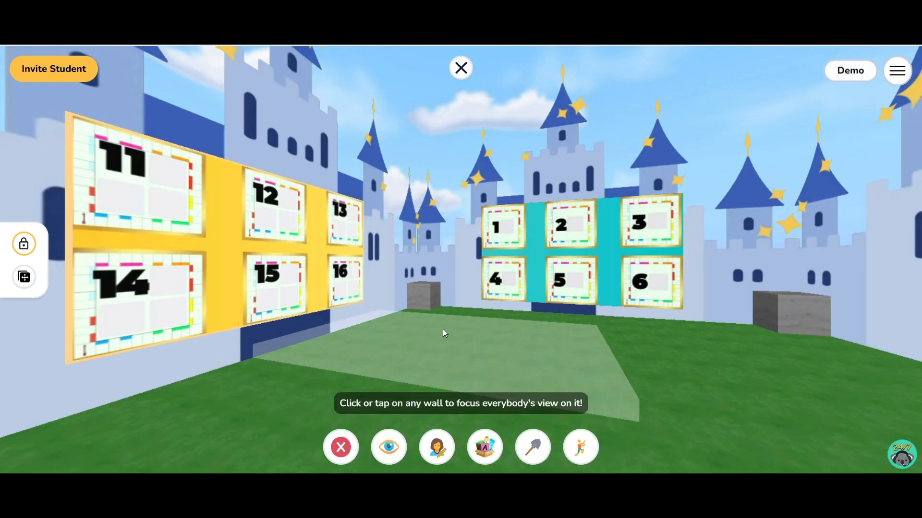
left_click(569, 244)
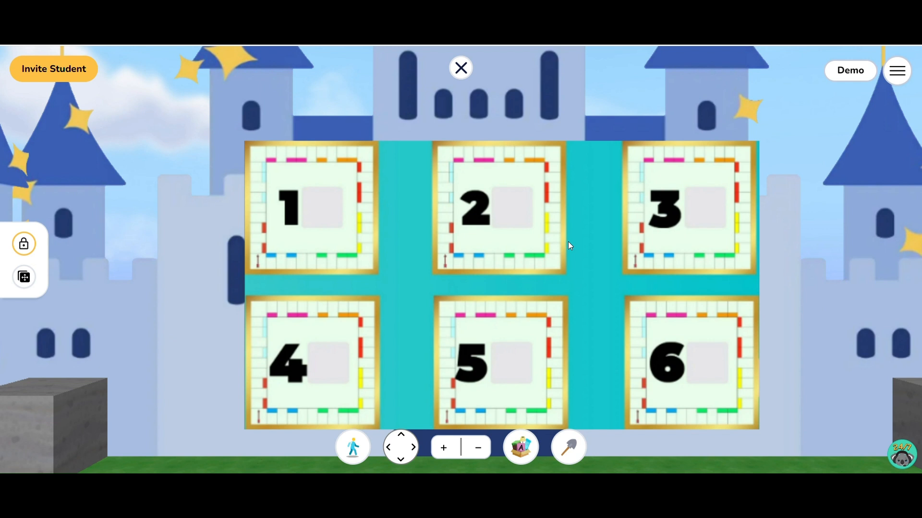
left_click(356, 450)
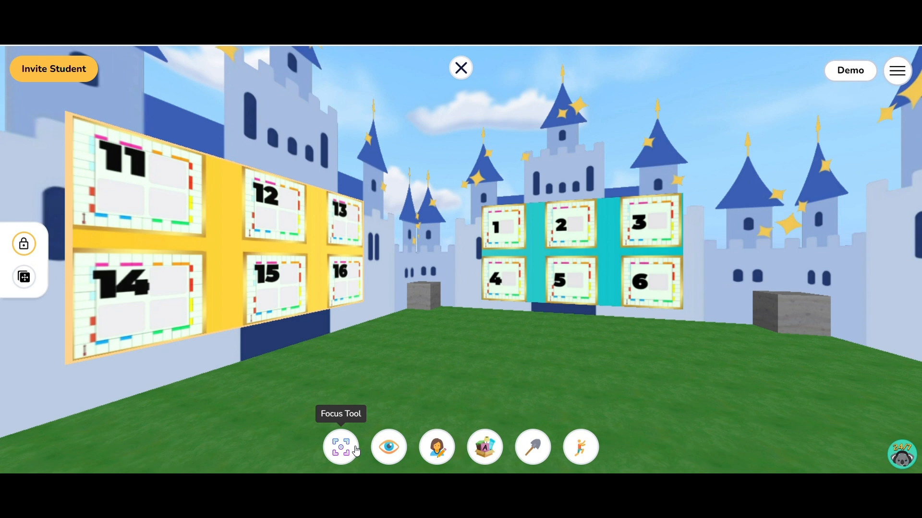
Look around the larger castle's courtyard, examining the empty walls and both number boards up close
key("Right")
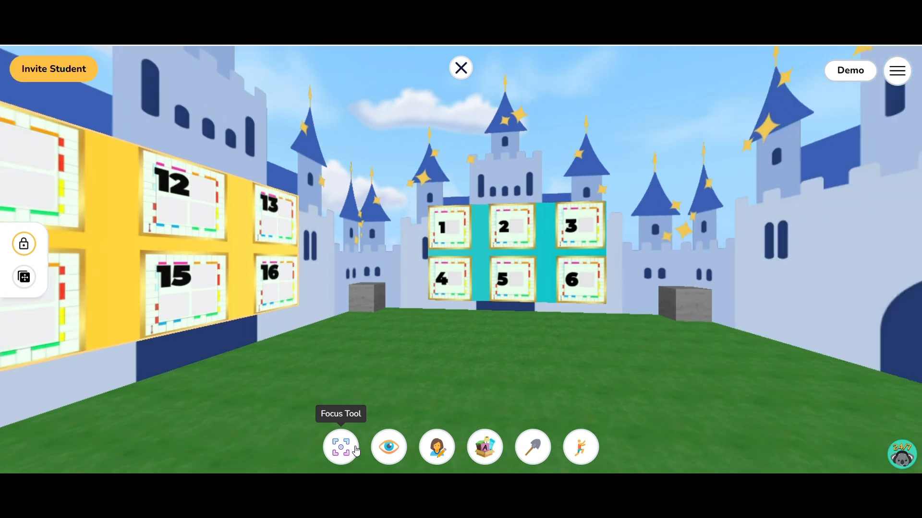
key("Left")
key("Right")
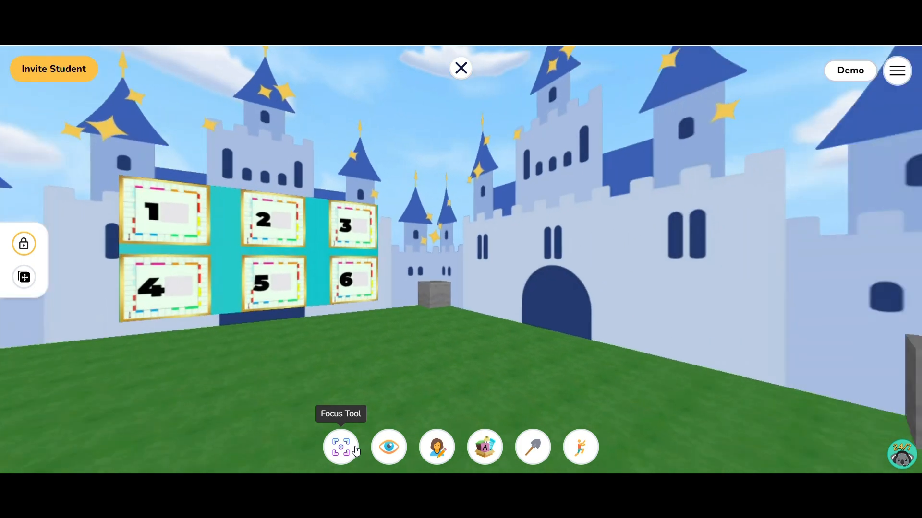
key("Left")
key("Up")
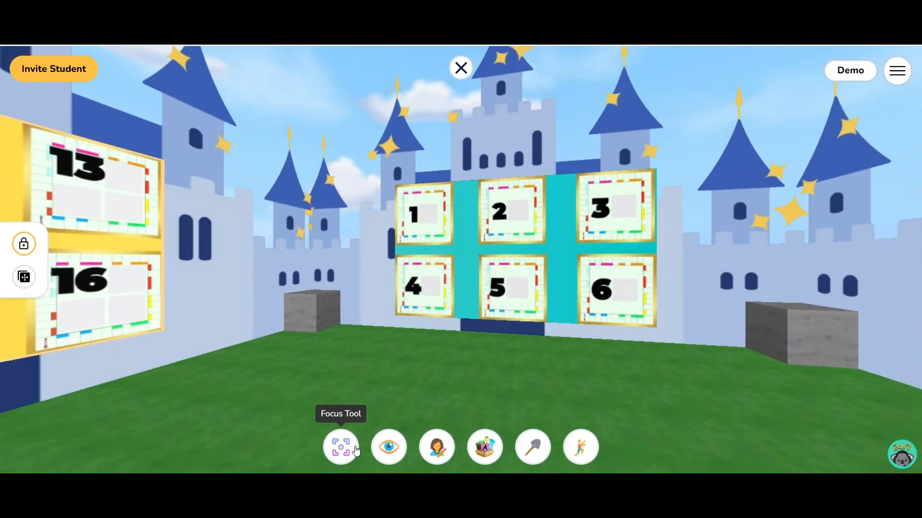
key("Right")
key("Left")
key("Down")
key("Left")
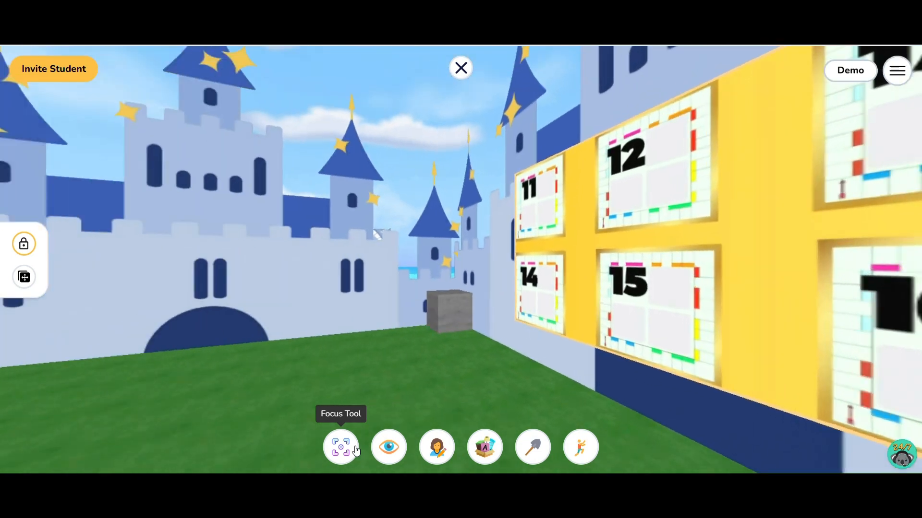
Walk out of the larger castle's courtyard and into the small castle with the pink windows
key("Up")
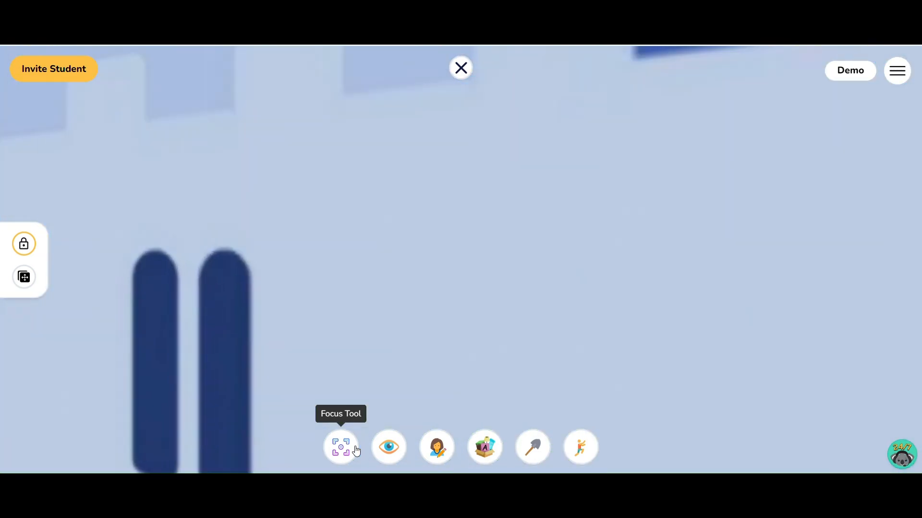
key("Up")
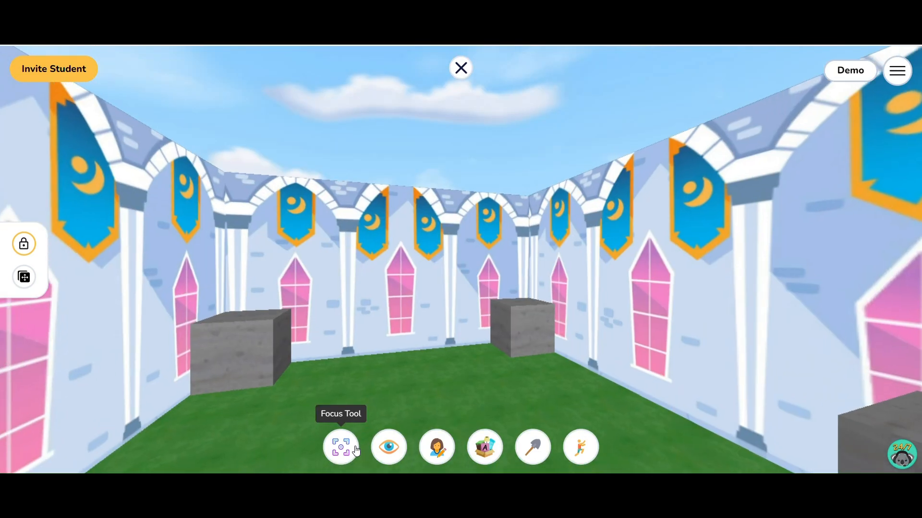
key("Up")
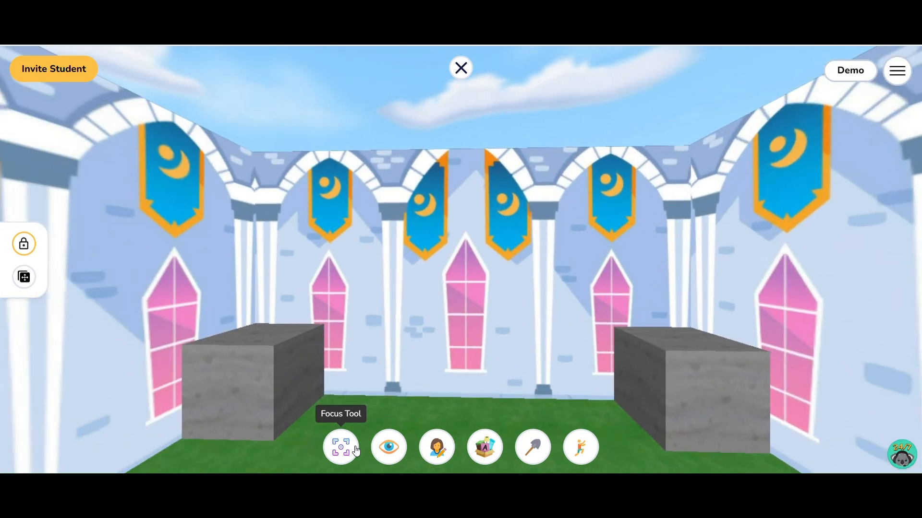
Look around inside the small castle, examining its empty window walls, corners and stone blocks
key("Left")
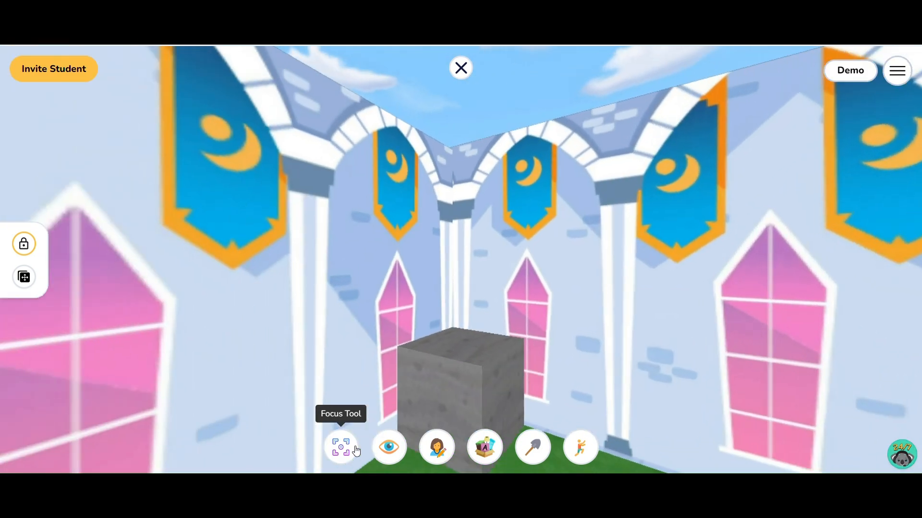
key("Left")
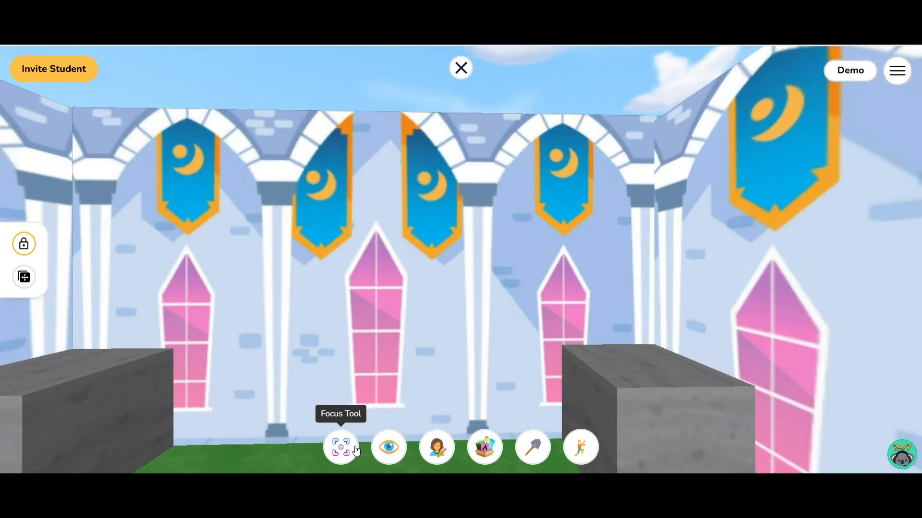
key("Down")
key("Left")
key("Up")
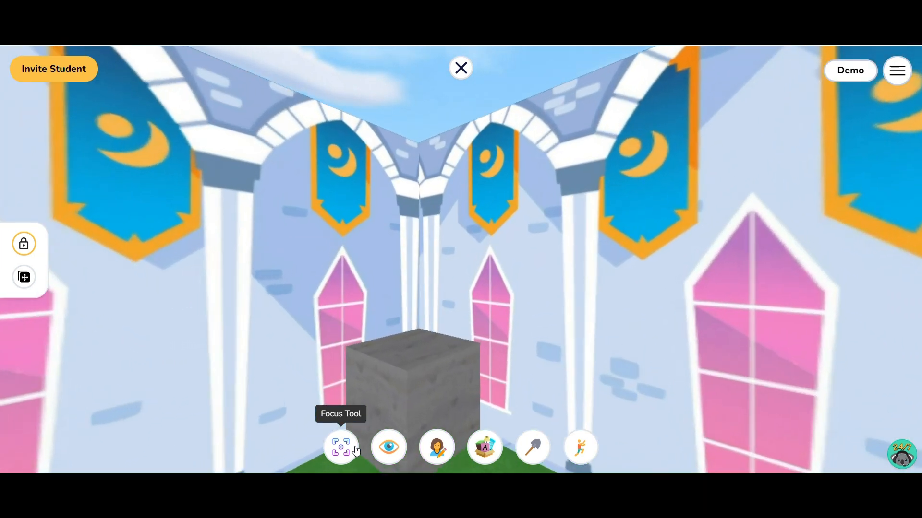
key("Left")
key("Left")
key("Left")
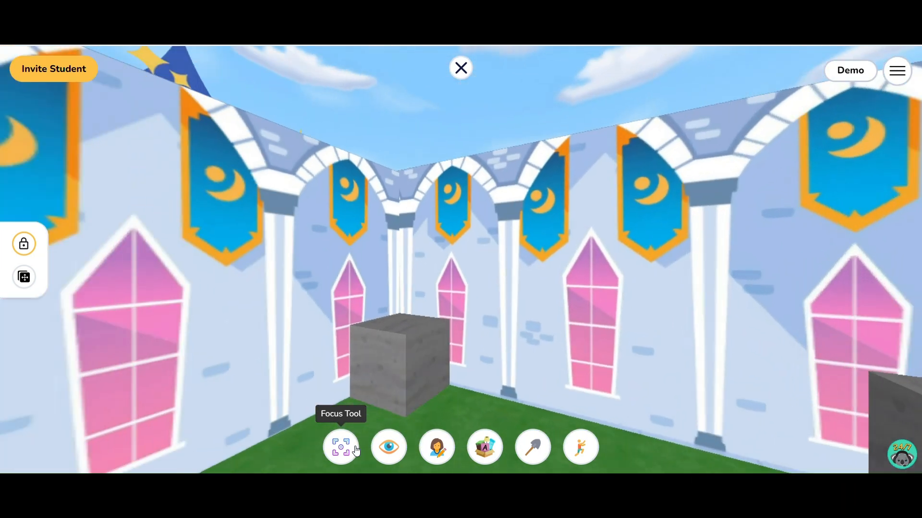
key("Right")
key("Right")
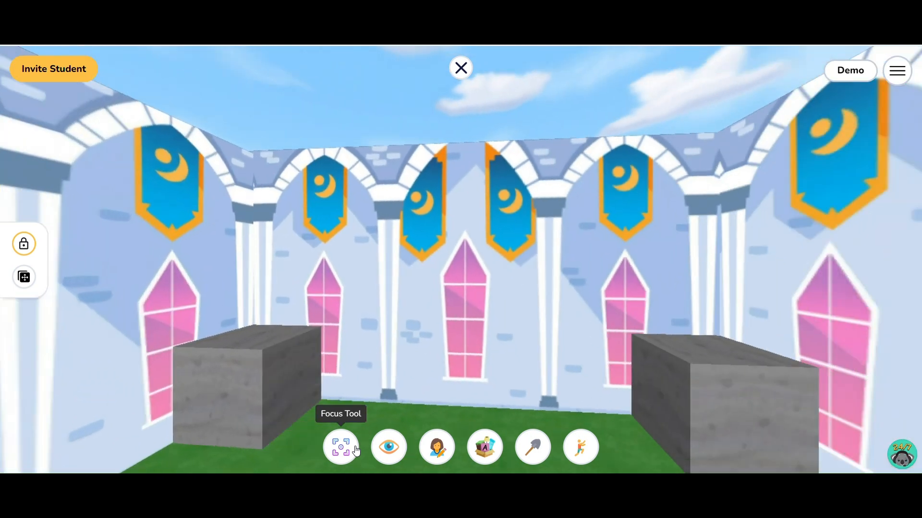
key("Down")
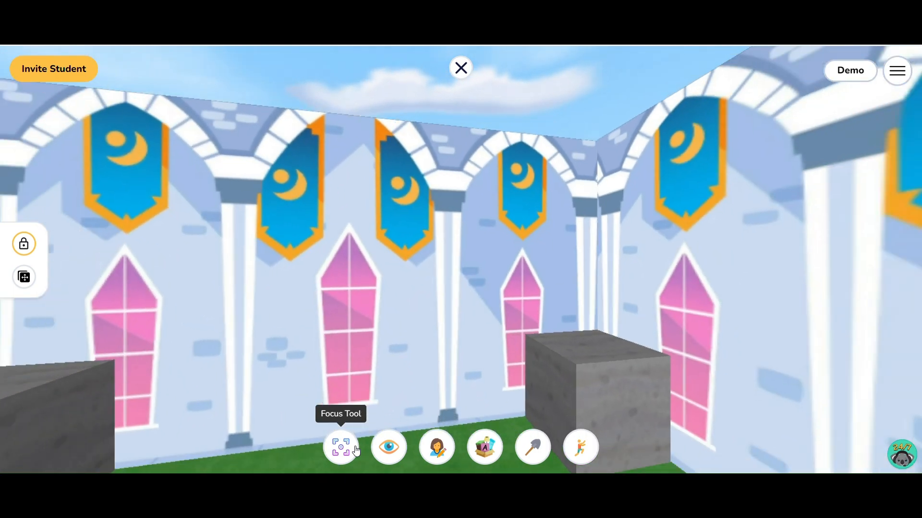
key("Up")
key("Right")
key("Left")
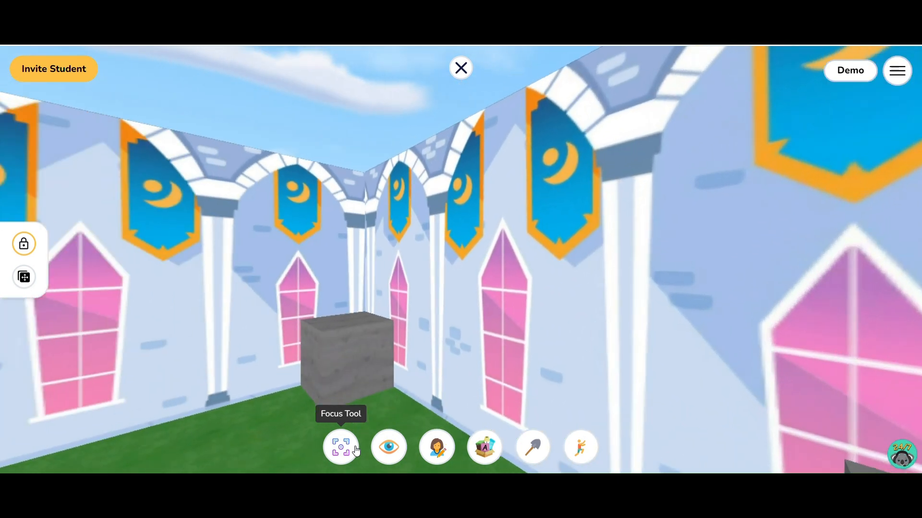
Search the image library for 169, place the 169 1-6 image on a small castle wall, enlarge it to a large board and adjust its position
left_click(485, 448)
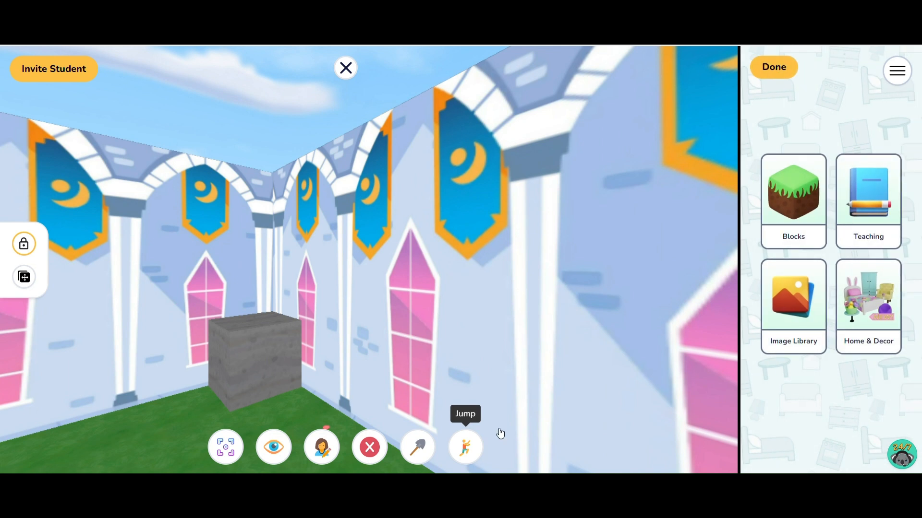
left_click(816, 303)
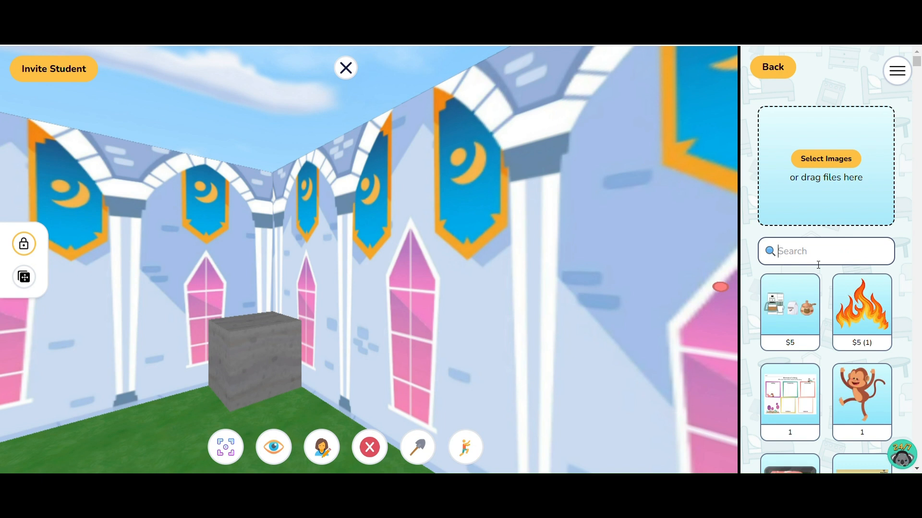
type("169")
left_click_drag(811, 278, 468, 274)
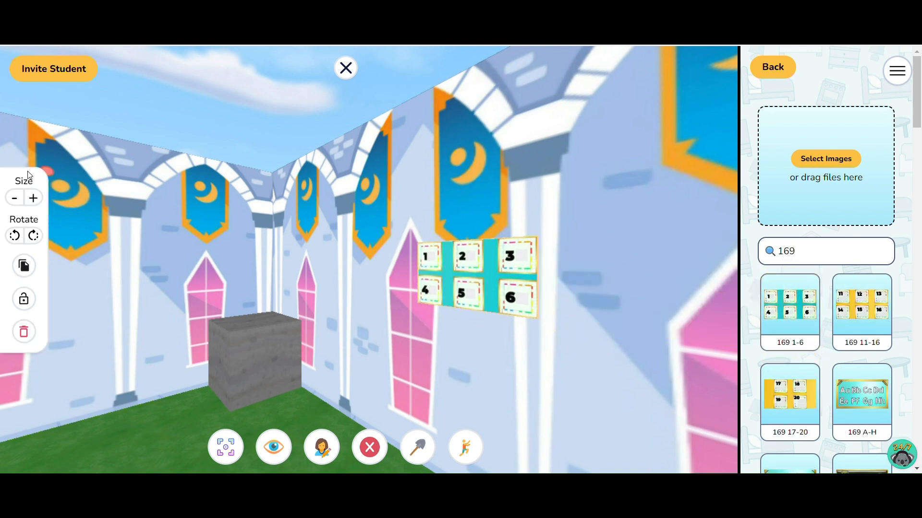
left_click(33, 198)
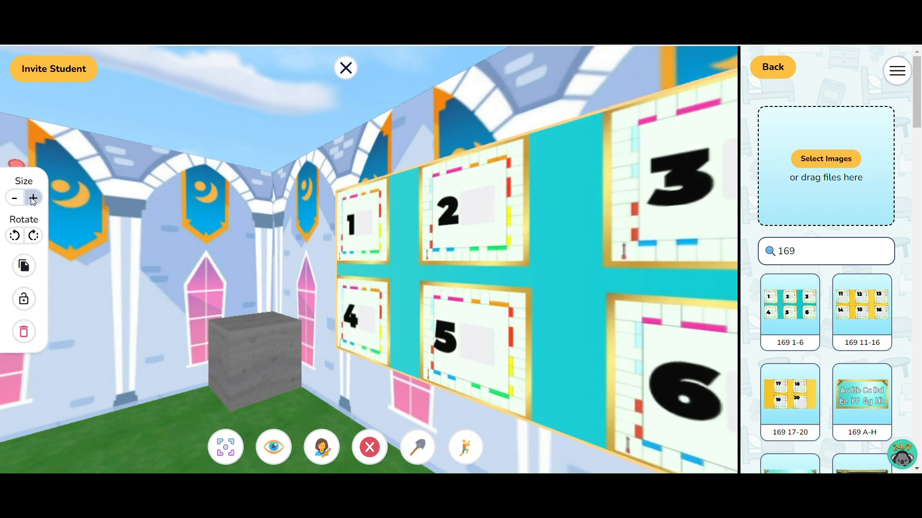
left_click_drag(448, 323, 408, 317)
key("Right")
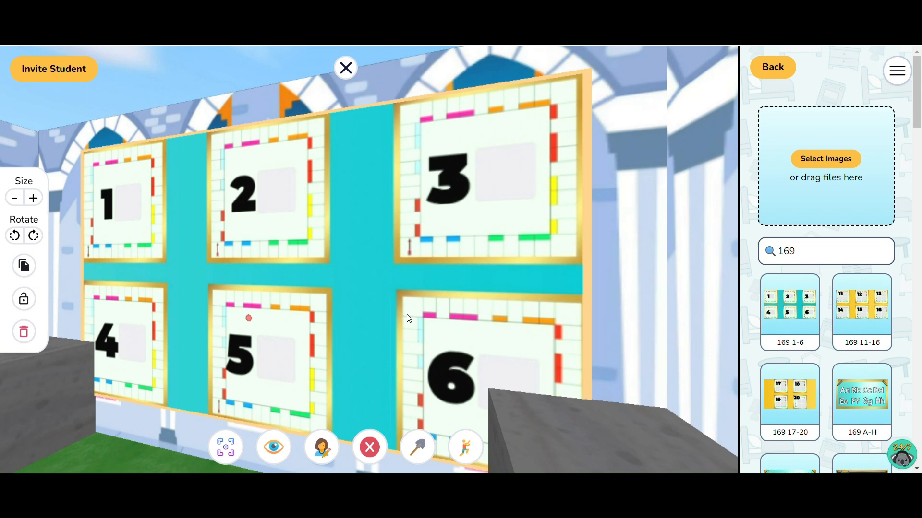
Place the 169 11-16 image on the adjacent small castle wall and enlarge it to cover most of the wall
key("Left")
left_click_drag(864, 307, 315, 276)
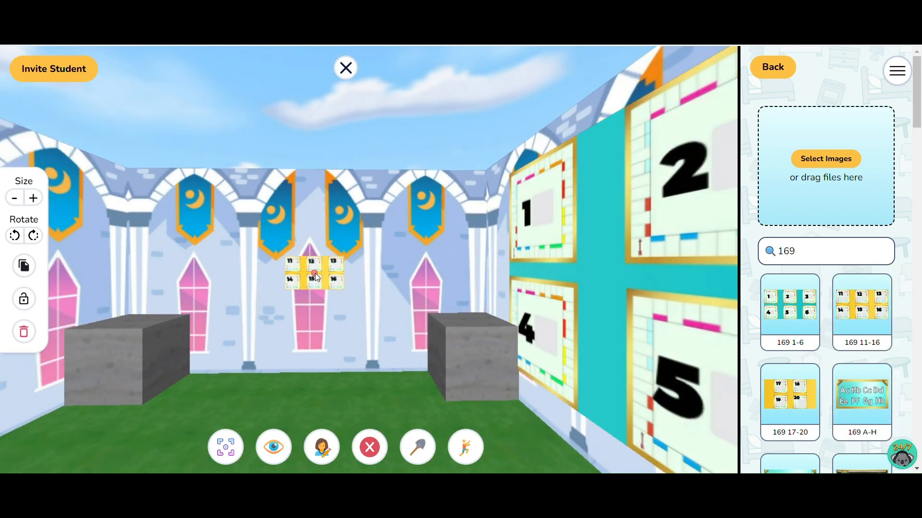
left_click(26, 205)
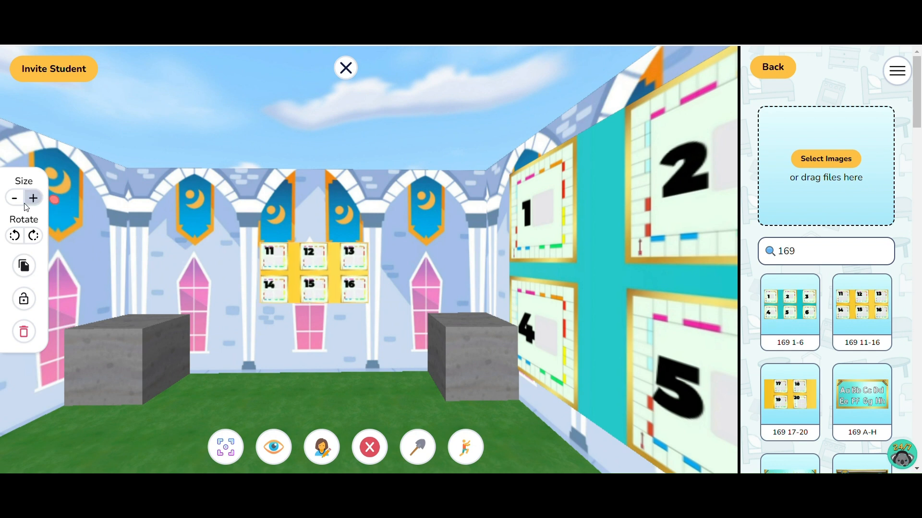
left_click(26, 204)
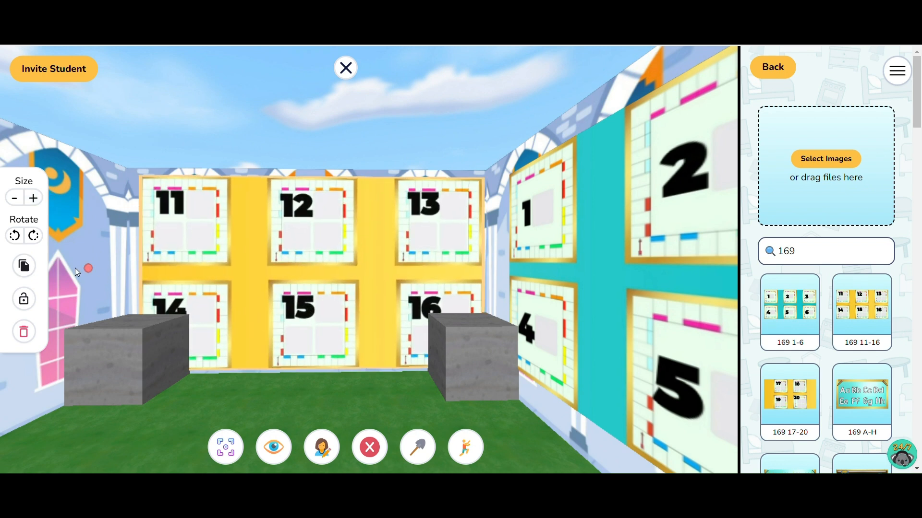
left_click(117, 350)
Walk around the small castle's interior to view the window wall and the corner where both number boards meet
key("Right")
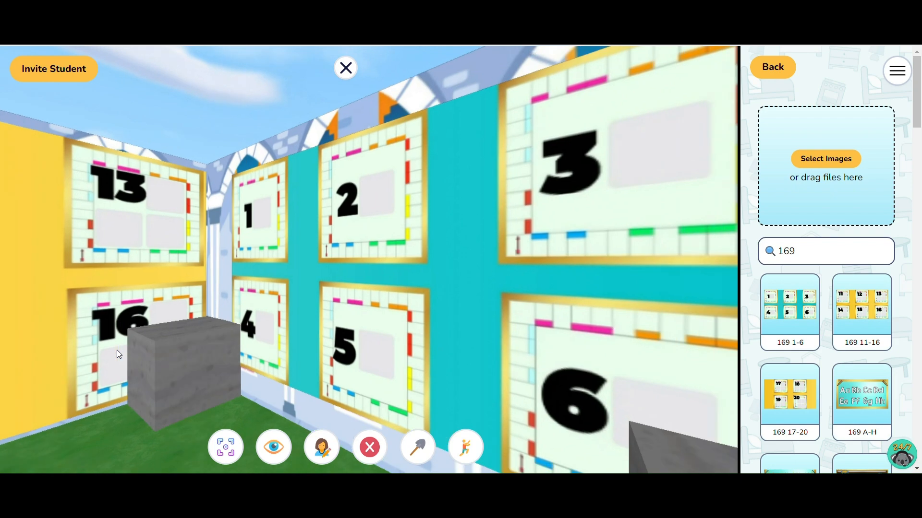
key("Down")
key("Left")
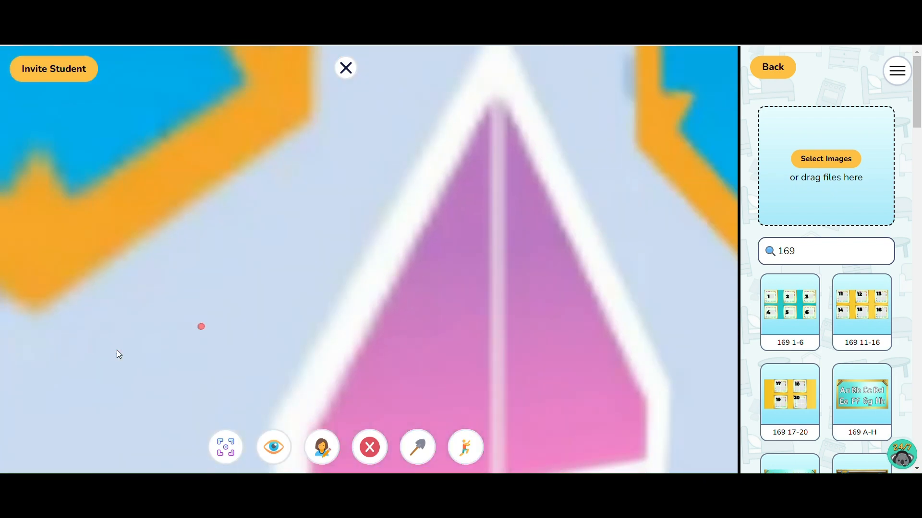
key("Up")
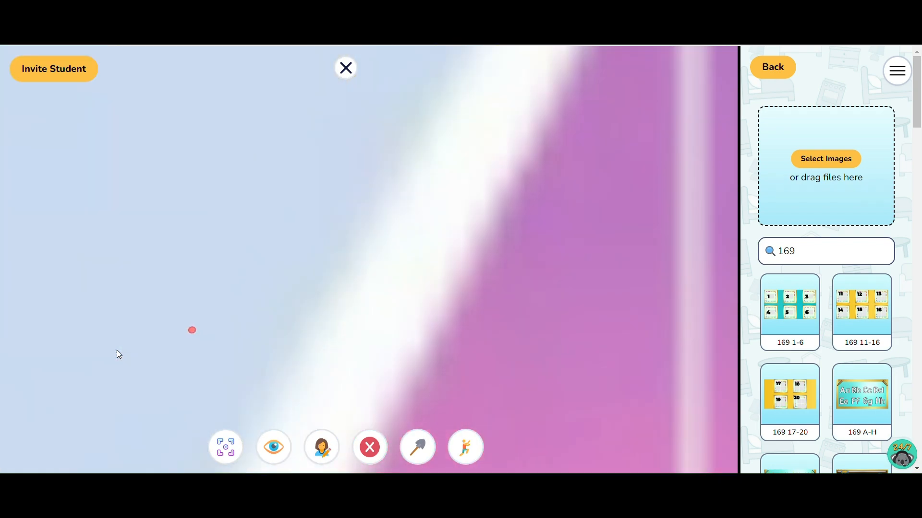
key("Right")
key("Up")
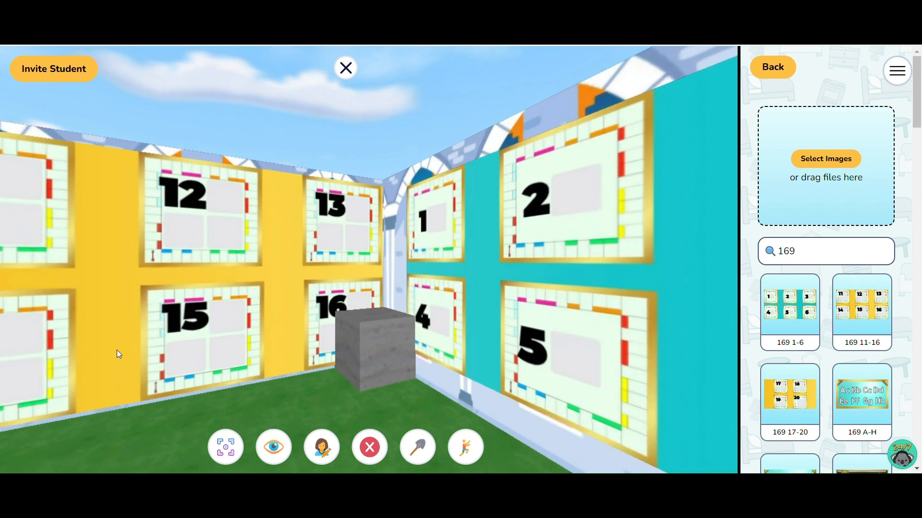
key("Down")
key("Left")
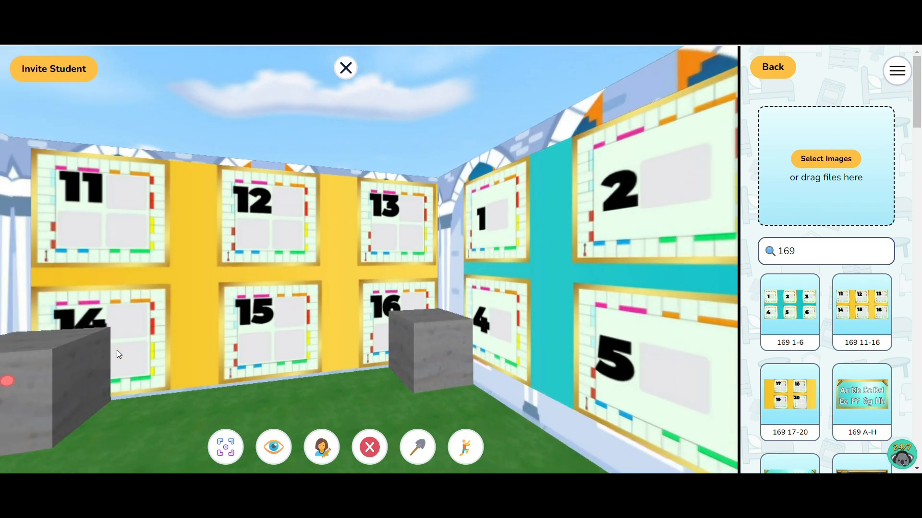
Examine the small castle's 1-6 number board up close and from a distance
key("Right")
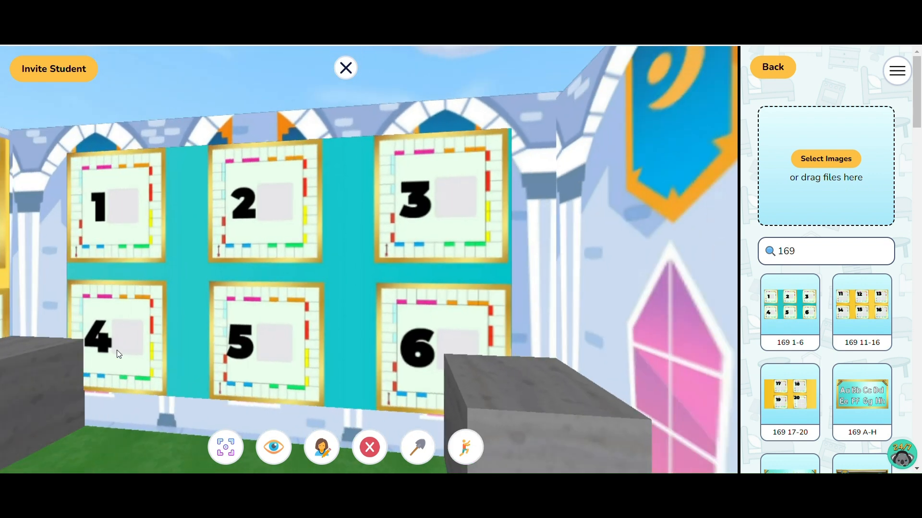
key("Up")
key("Left")
key("Right")
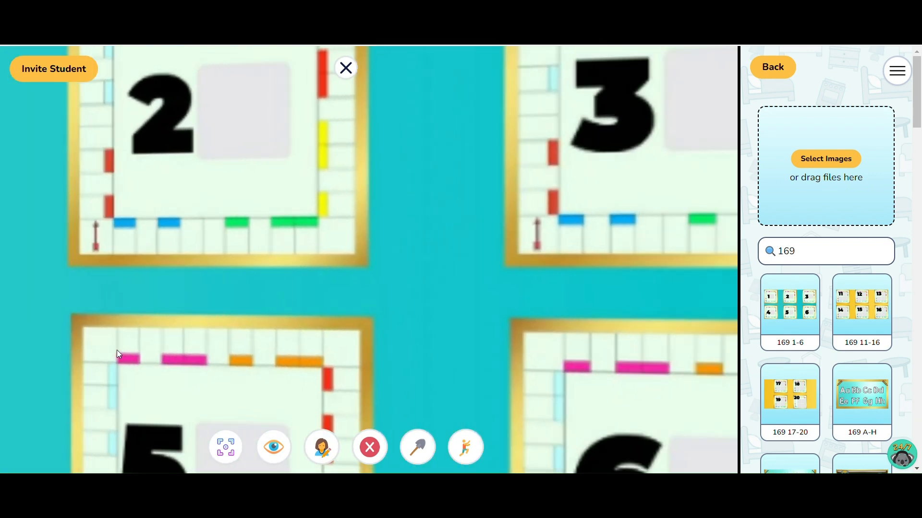
key("Down")
key("Right")
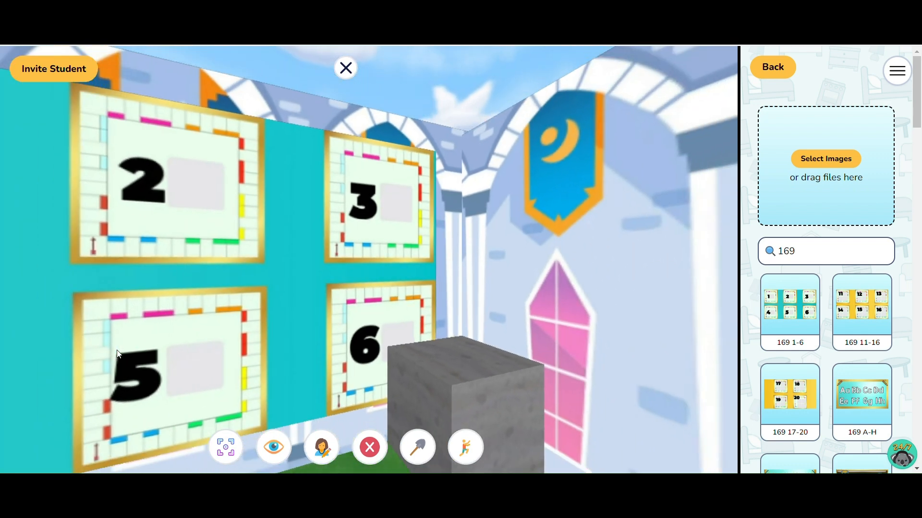
key("Down")
key("Left")
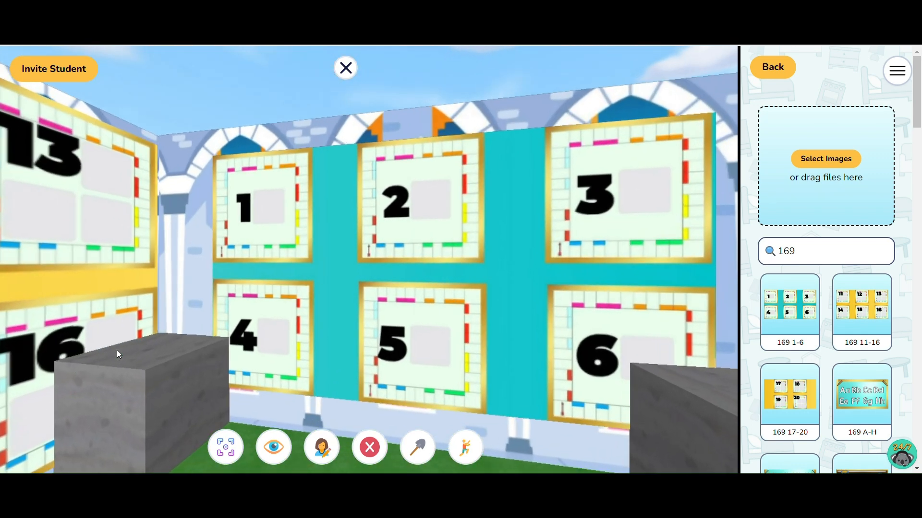
Face the small castle's 1-6 board, focus everybody's view on it with the Focus Tool and return to walking
key("Down")
key("Right")
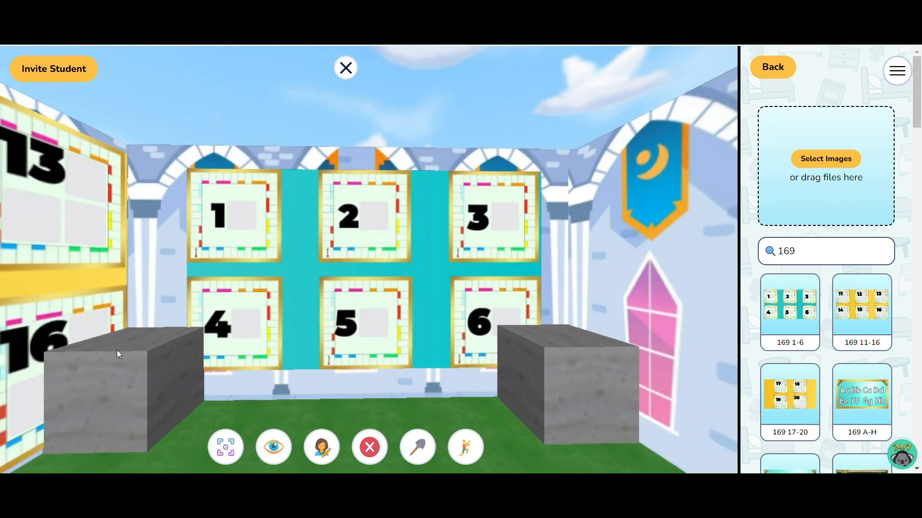
left_click(226, 447)
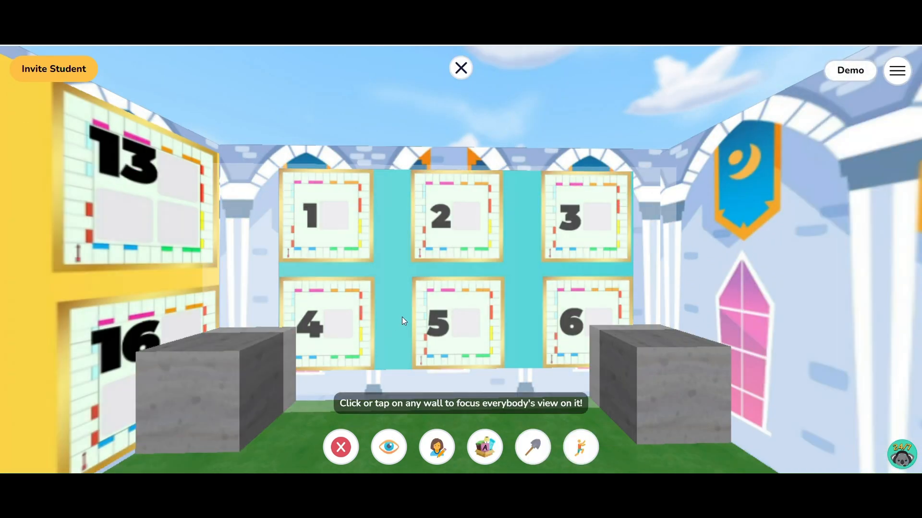
left_click(411, 309)
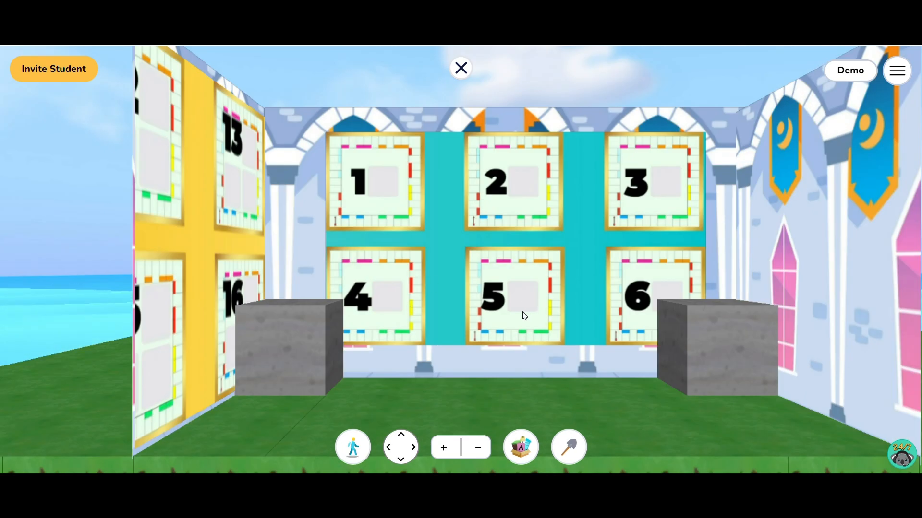
left_click(352, 447)
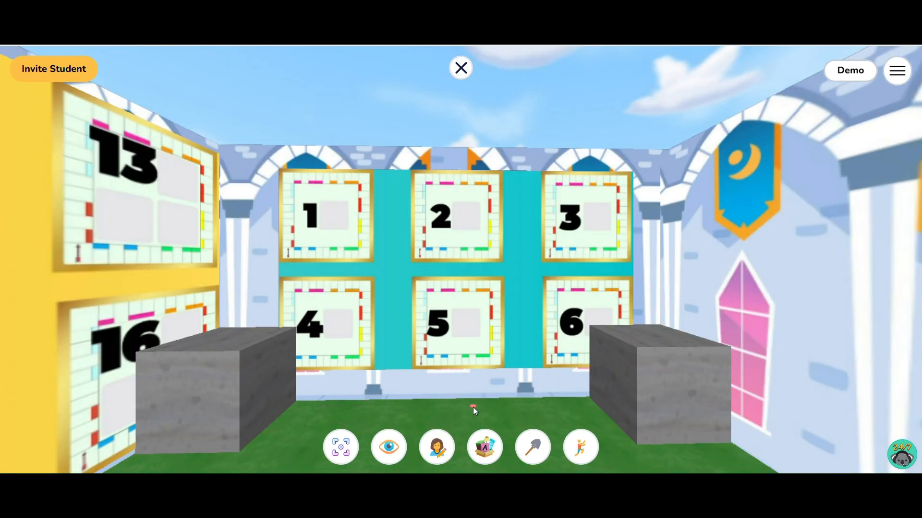
Walk outside the small castle, view its exterior wall and go back in facing the 11-16 board
key("Right")
key("Up")
key("Left")
key("Left")
key("Down")
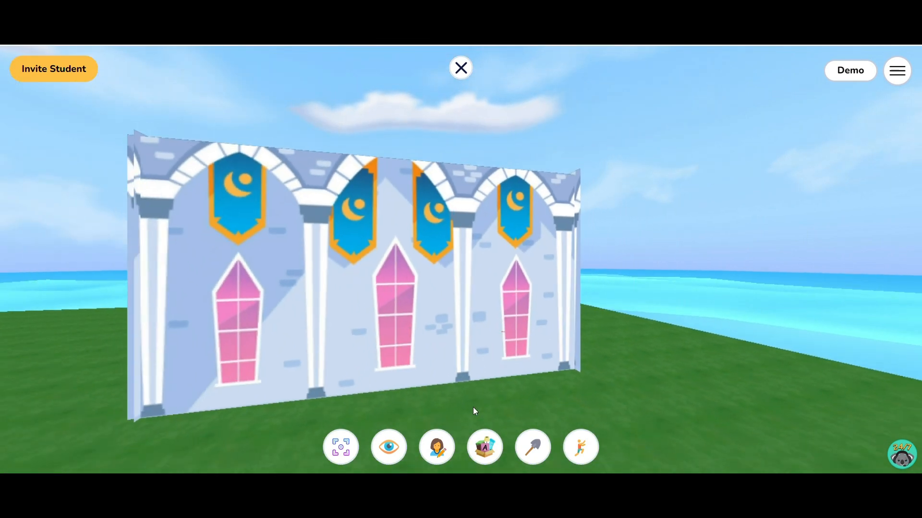
key("Up")
key("Up")
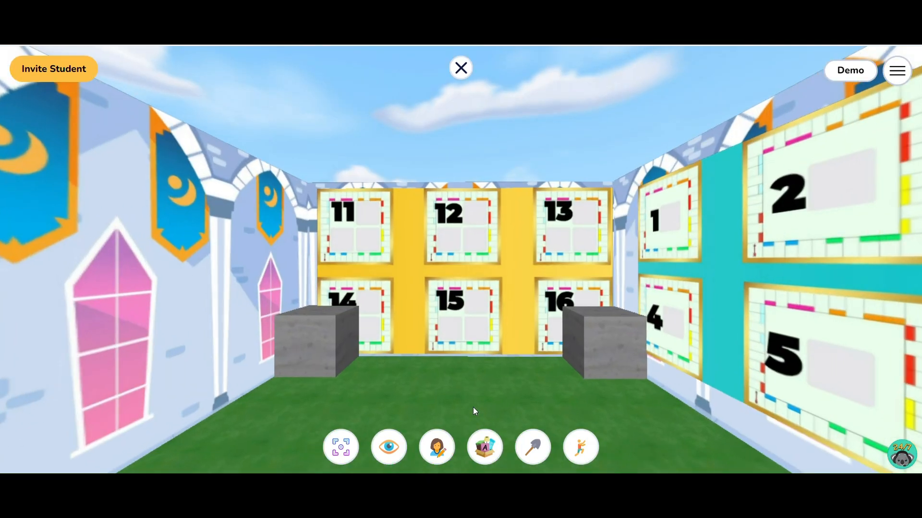
Approach the 11-16 board in the small castle and turn to view the 1-6 board beside it
key("Up")
key("Right")
key("Up")
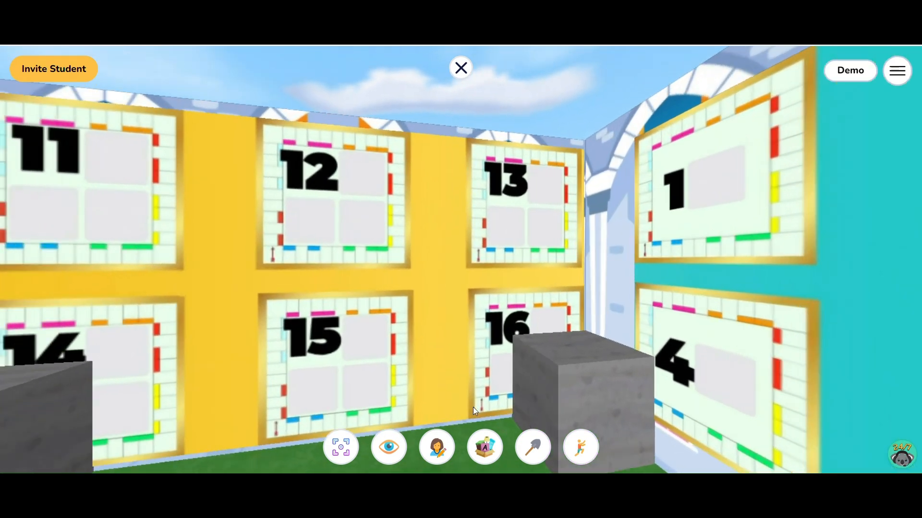
key("Left")
key("Right")
Back away from the small castle's boards and view the large castle's 1-6 board from inside its courtyard
key("Right")
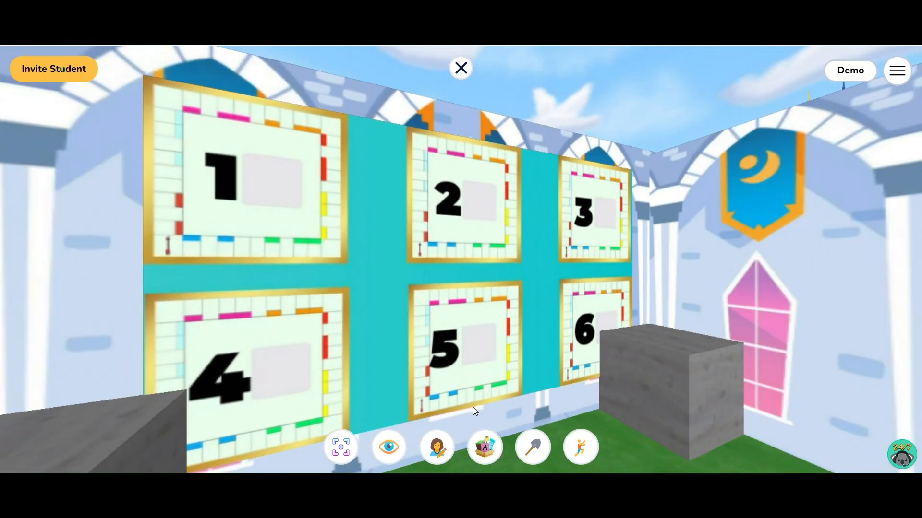
key("Left")
key("Down")
key("Down")
key("Right")
key("Up")
key("Left")
Turn to the large castle's 11-16 board and view it up close and from farther back
key("Down")
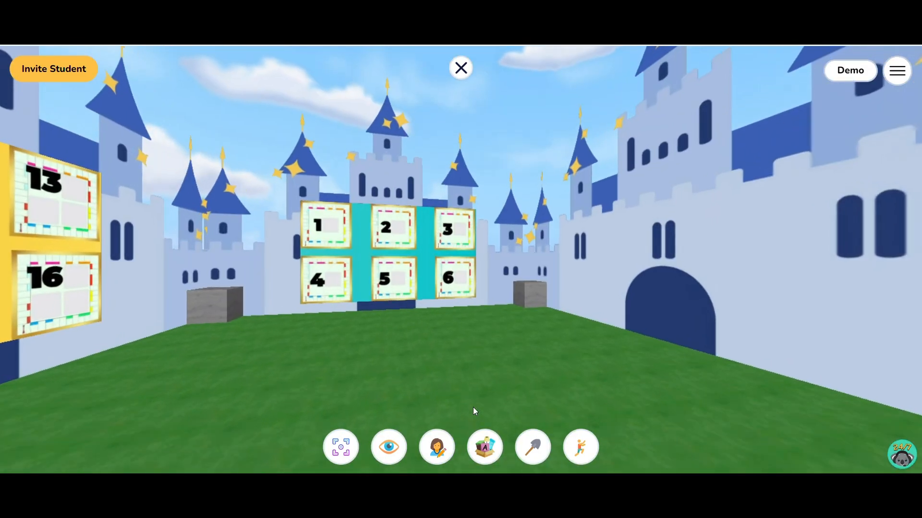
key("Up")
key("Left")
key("Down")
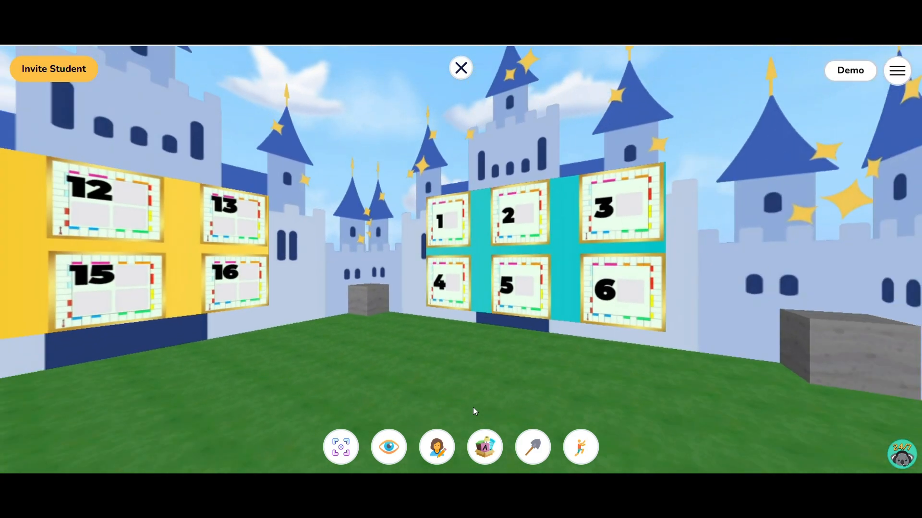
key("Left")
key("Left")
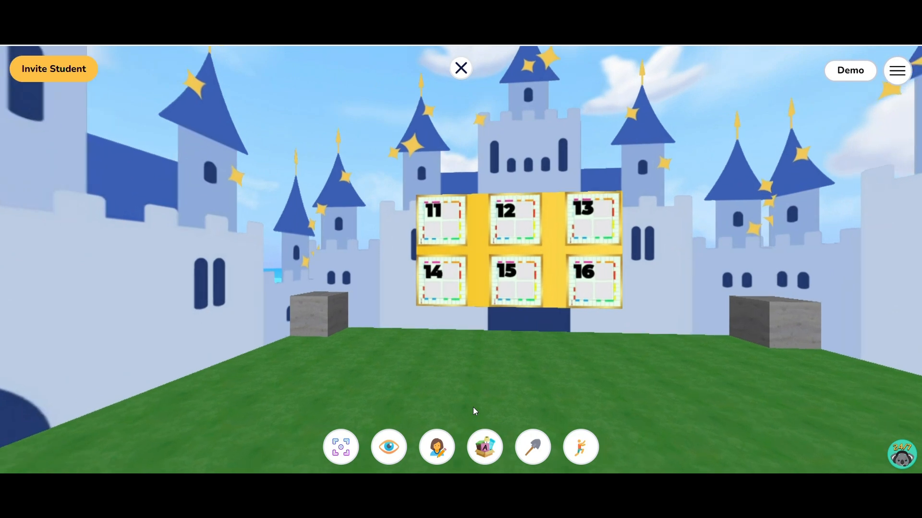
key("Up")
key("Left")
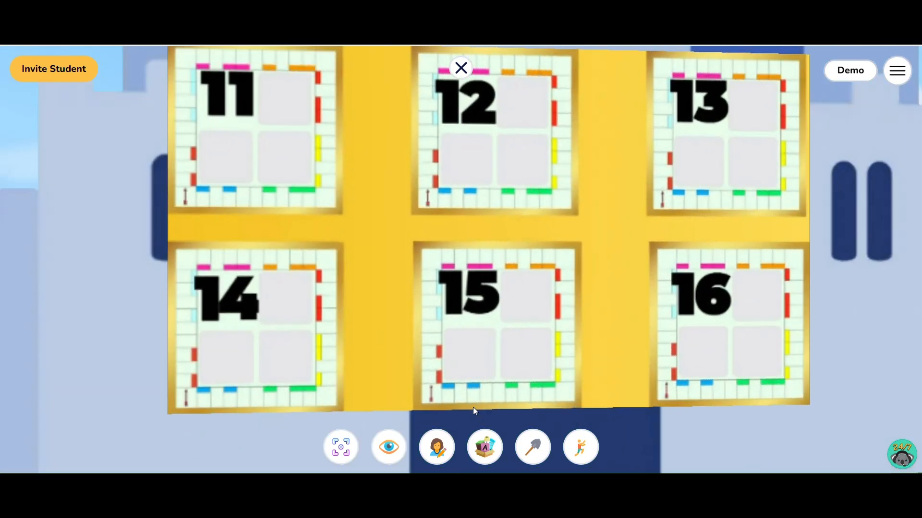
key("Down")
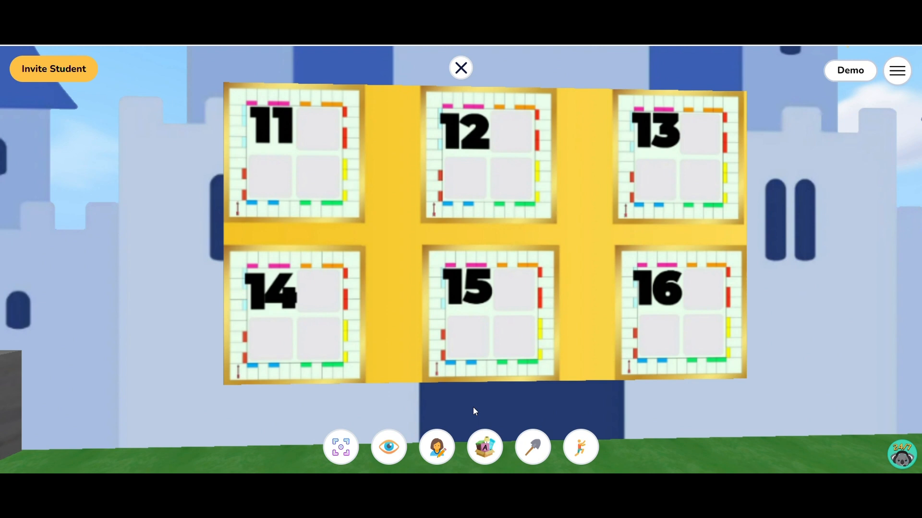
key("Down")
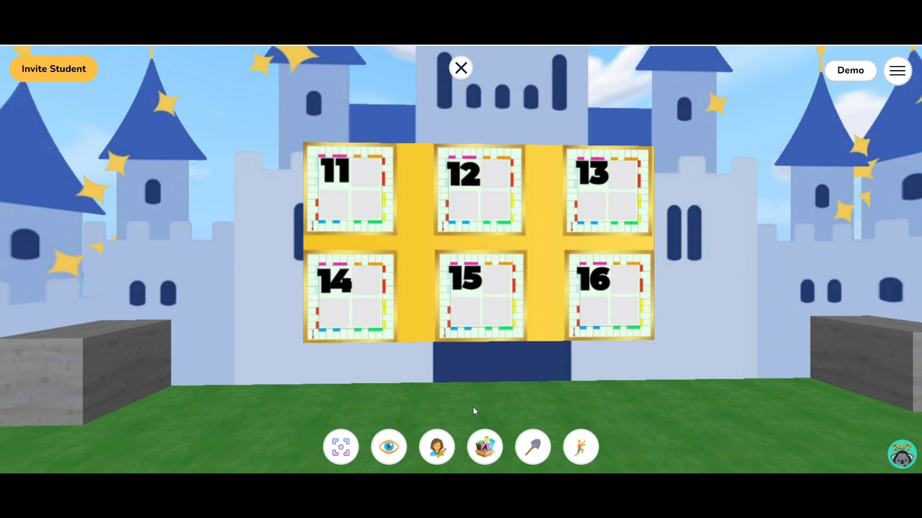
Walk up to the large castle's 1-6 board and back away from it again
key("Right")
key("Right")
key("Up")
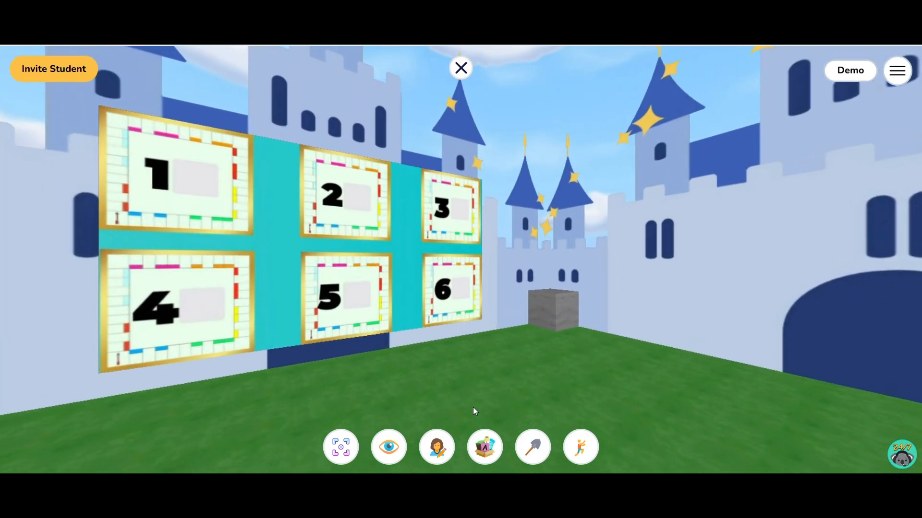
key("Up")
key("Left")
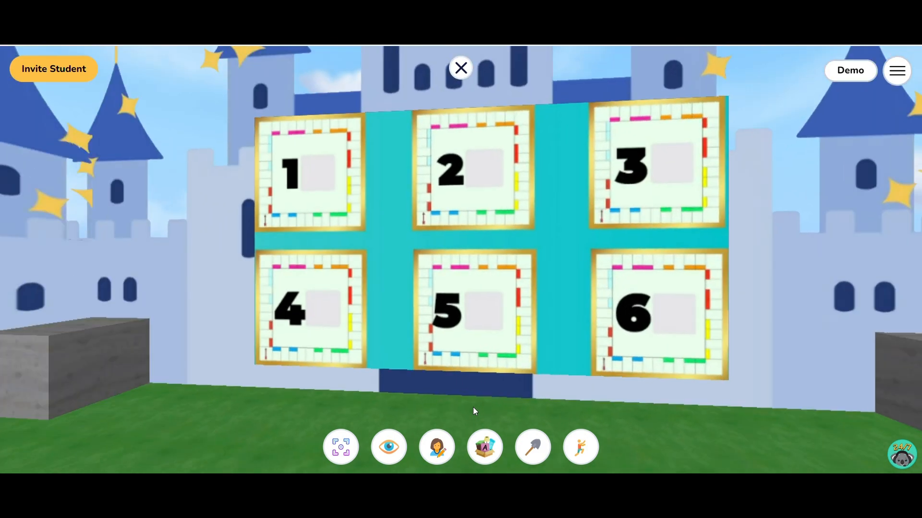
key("Right")
key("Down")
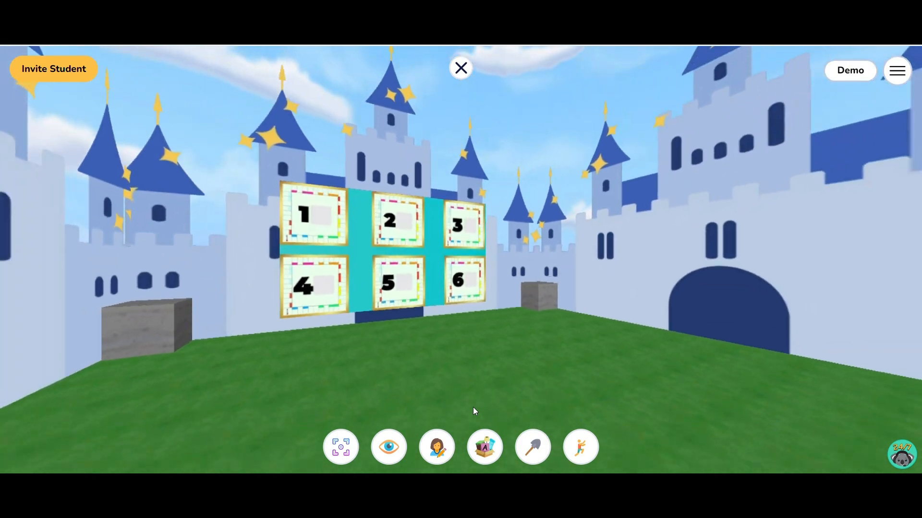
Face the large castle's 1-6 board at an angle and focus the view on it with the Focus Tool
key("Right")
key("Left")
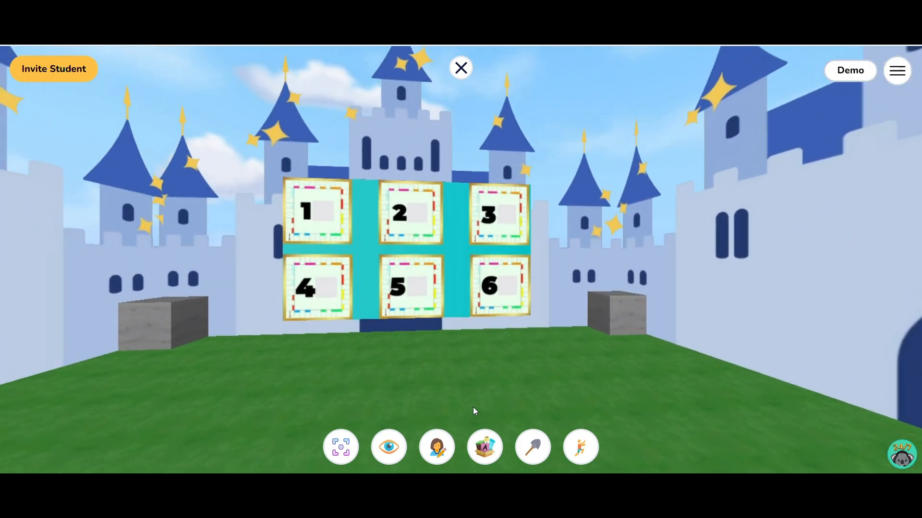
key("Up")
key("Right")
key("Left")
key("Right")
key("Left")
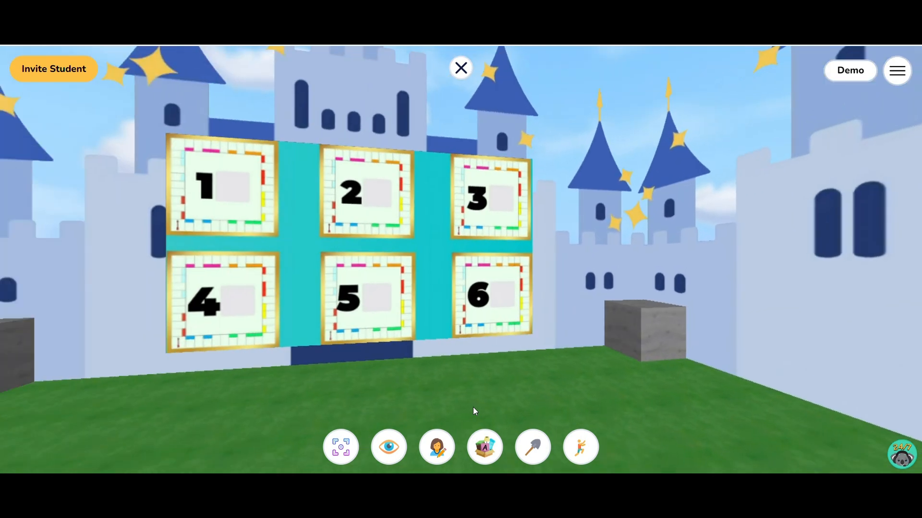
left_click(341, 447)
left_click(367, 252)
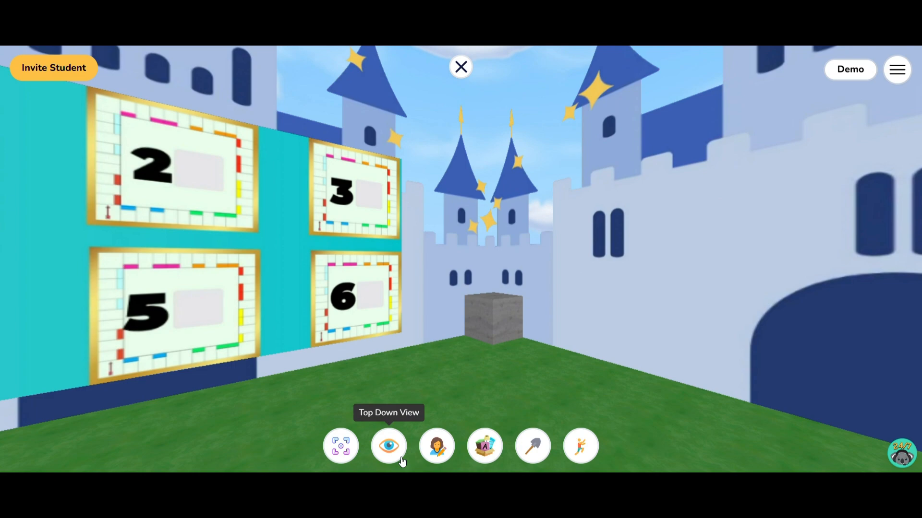
Leave the focused view and look over both castles from above on different sides
left_click(399, 456)
scroll(607, 238, "down", 3)
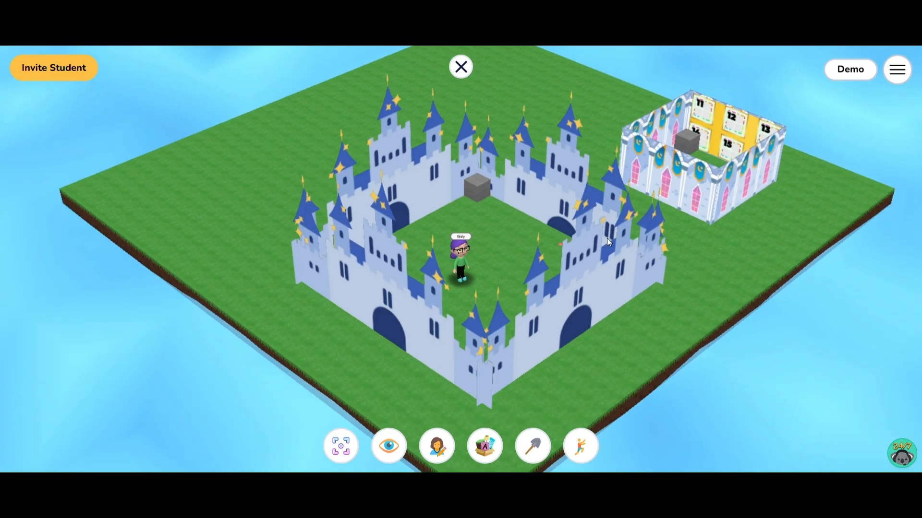
left_click_drag(607, 238, 1, 251)
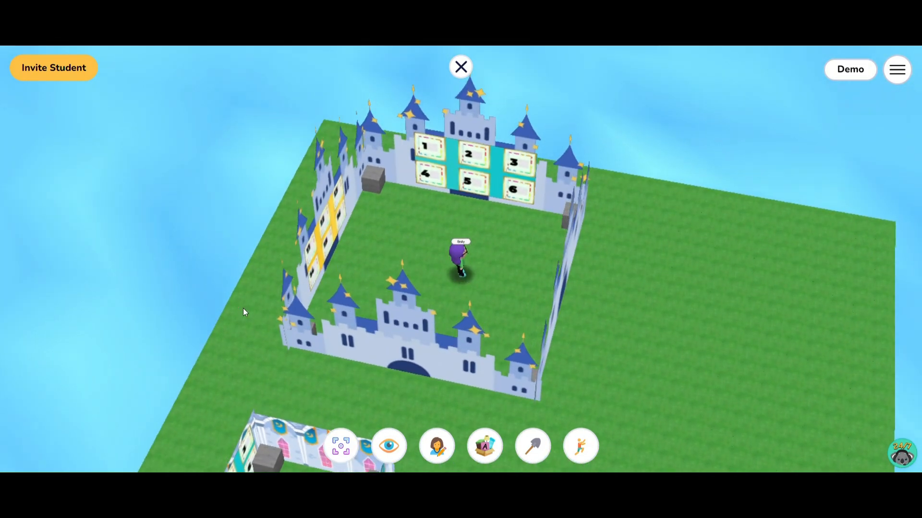
left_click_drag(596, 313, 551, 319)
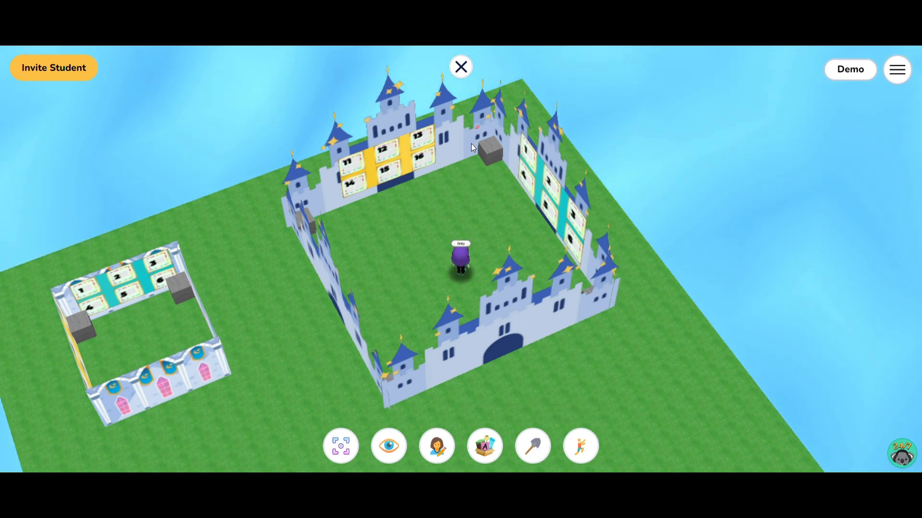
Line the large castle's 11-16 wall with Stone blocks on both sides, leaving a gap at the doorway
left_click(499, 451)
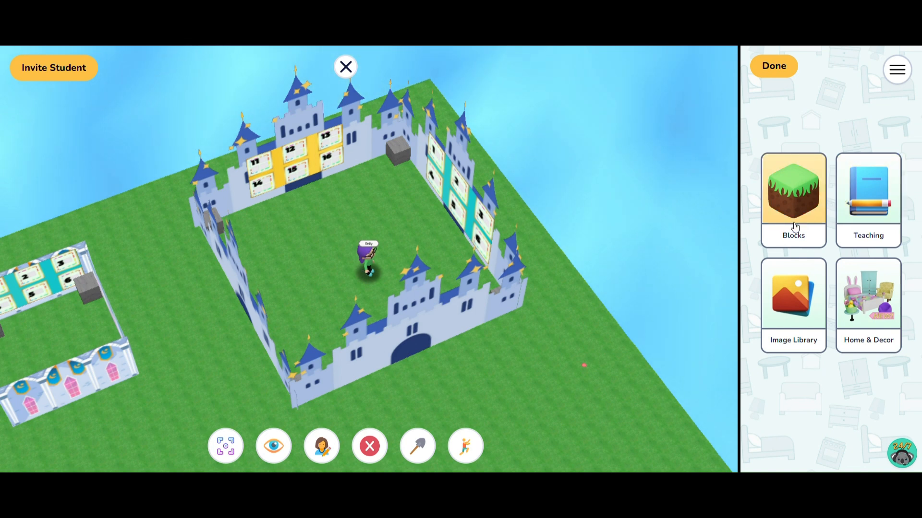
left_click(793, 222)
left_click(790, 269)
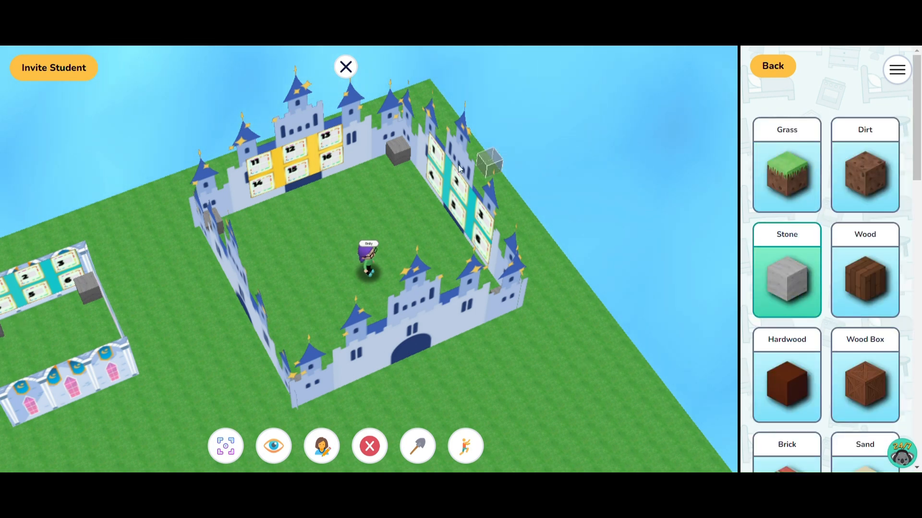
left_click(390, 157)
left_click(375, 160)
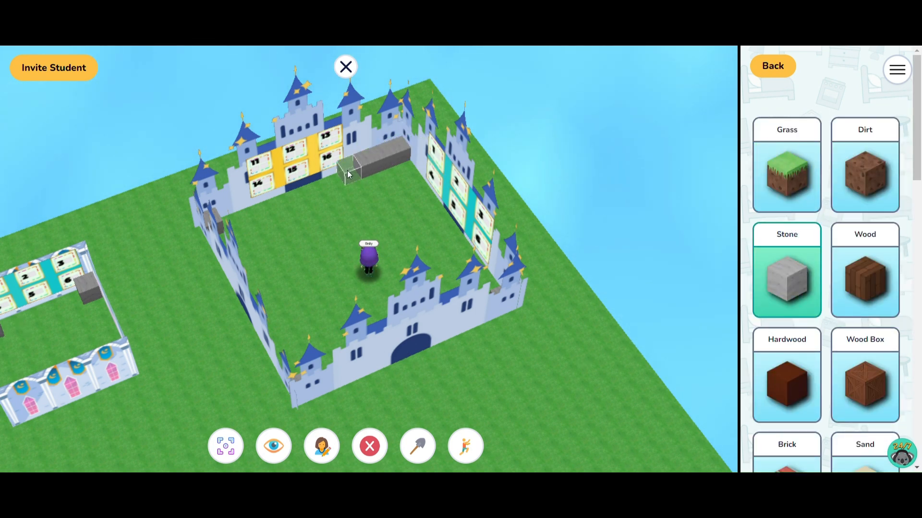
left_click(347, 171)
left_click(342, 172)
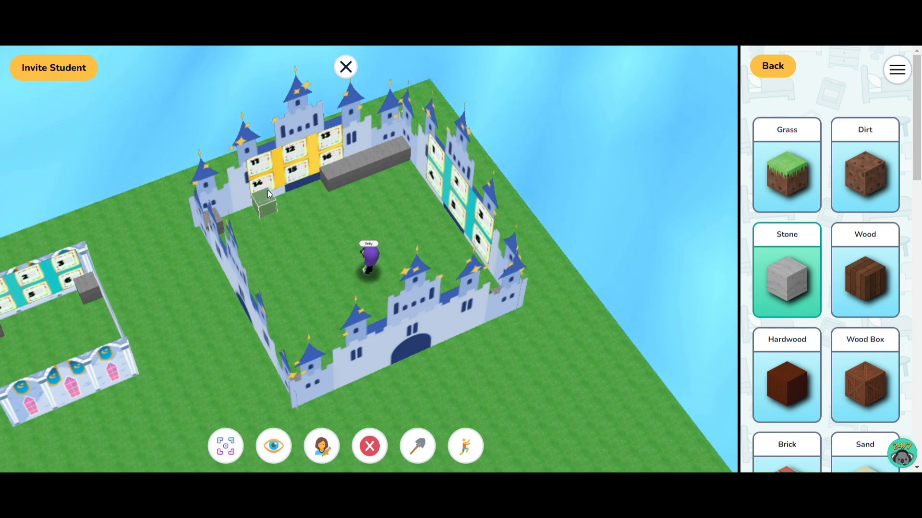
left_click(284, 195)
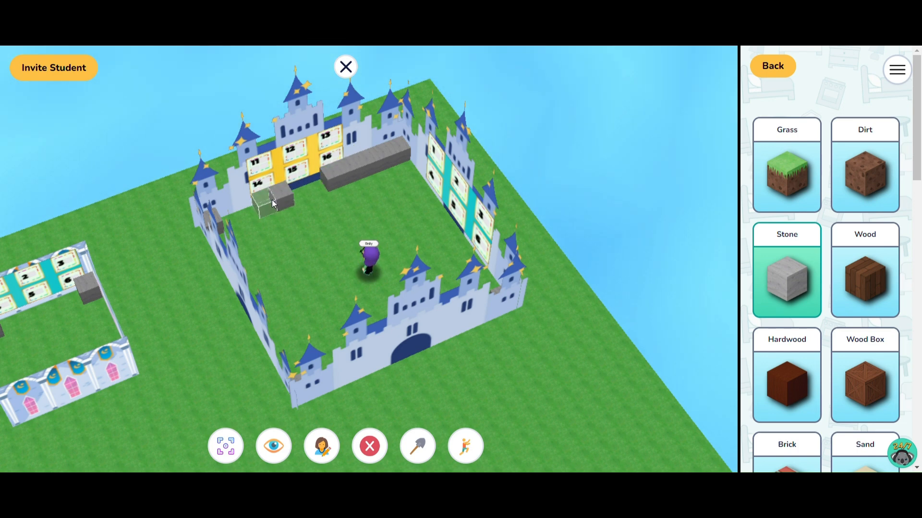
left_click(250, 213)
left_click(236, 212)
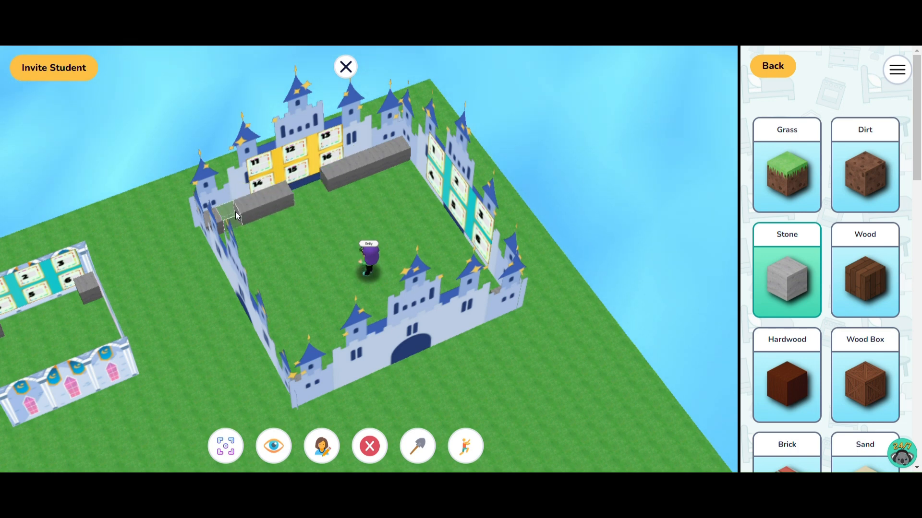
Line the large castle's 1-6 wall with Stone blocks from both corners, leaving its doorway open
left_click(409, 181)
left_click(420, 183)
left_click(425, 190)
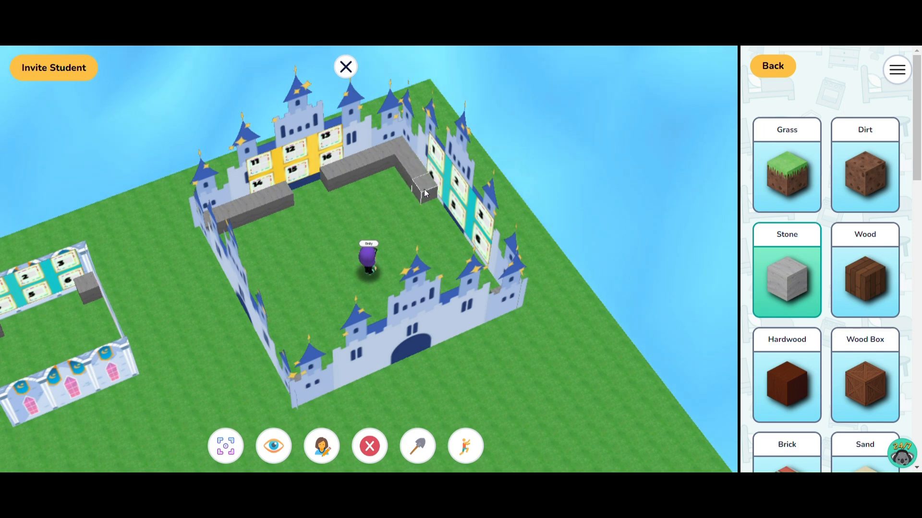
left_click(467, 240)
left_click_drag(468, 241, 577, 259)
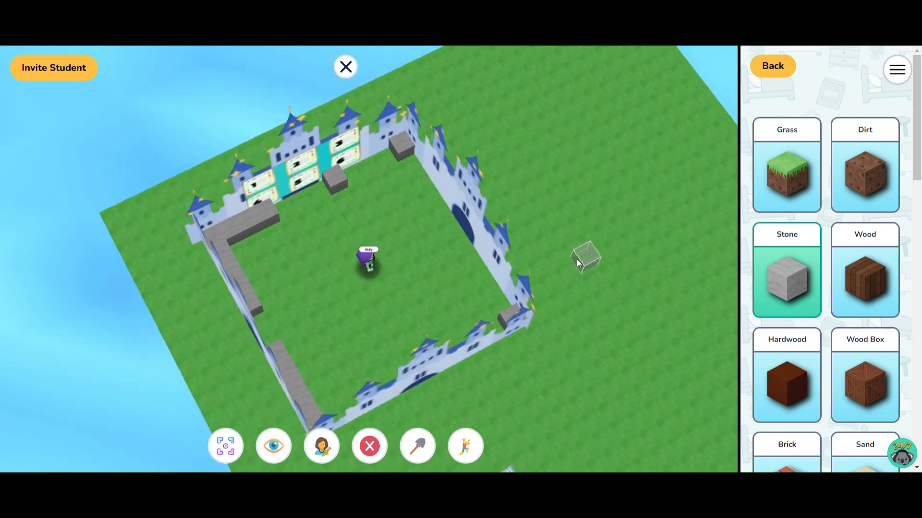
left_click(391, 154)
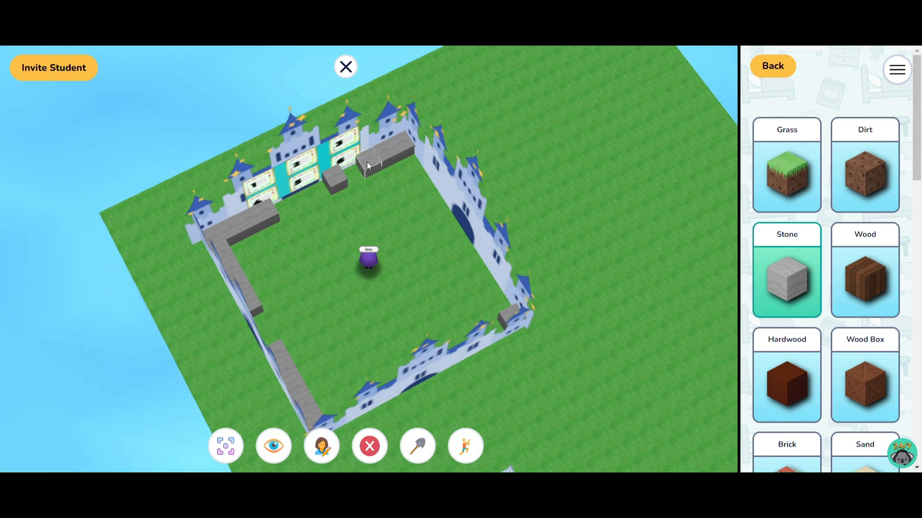
left_click(355, 172)
Line the large castle's wall opposite the 11-16 board with Stone blocks on both sides of its doorway
left_click(408, 168)
left_click(422, 177)
left_click(430, 191)
left_click(436, 201)
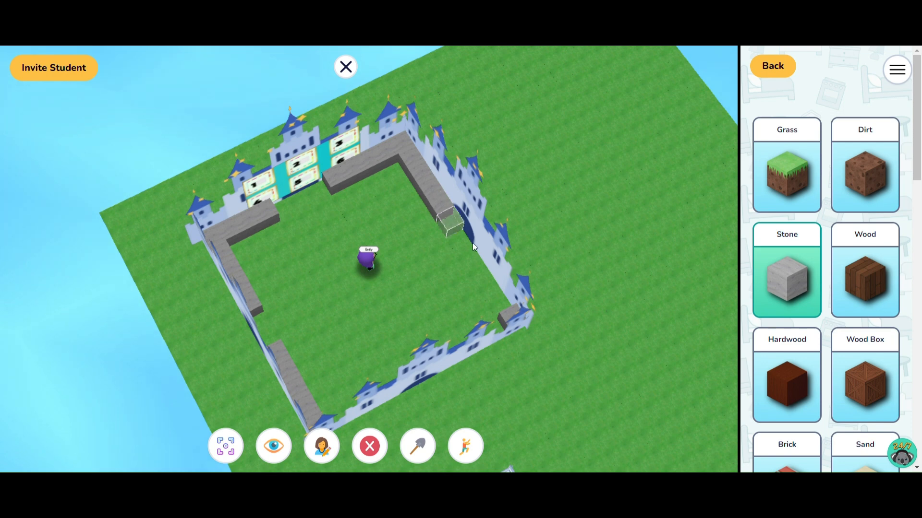
left_click(468, 251)
left_click(476, 263)
left_click(485, 276)
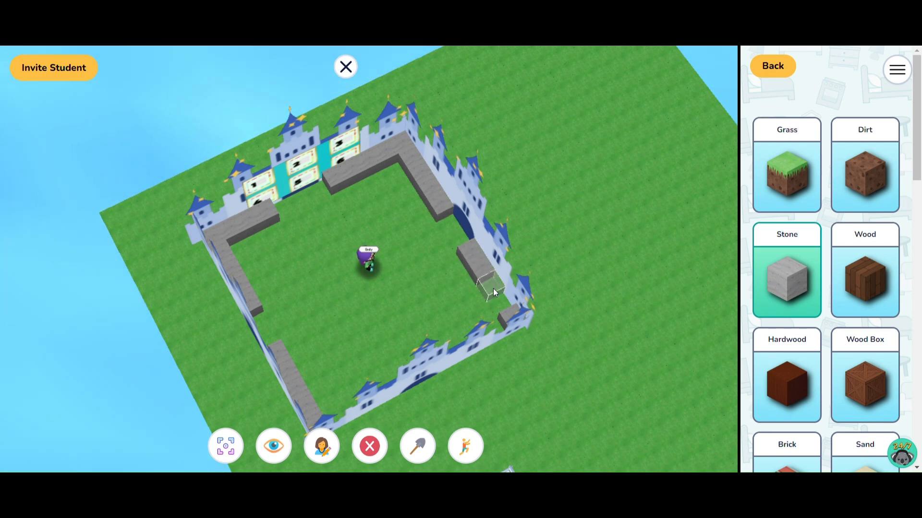
left_click(493, 289)
left_click(500, 297)
Line the wall opposite the 1-6 board with Stone blocks on both sides of its doorway and close the item catalog
left_click_drag(499, 297, 672, 291)
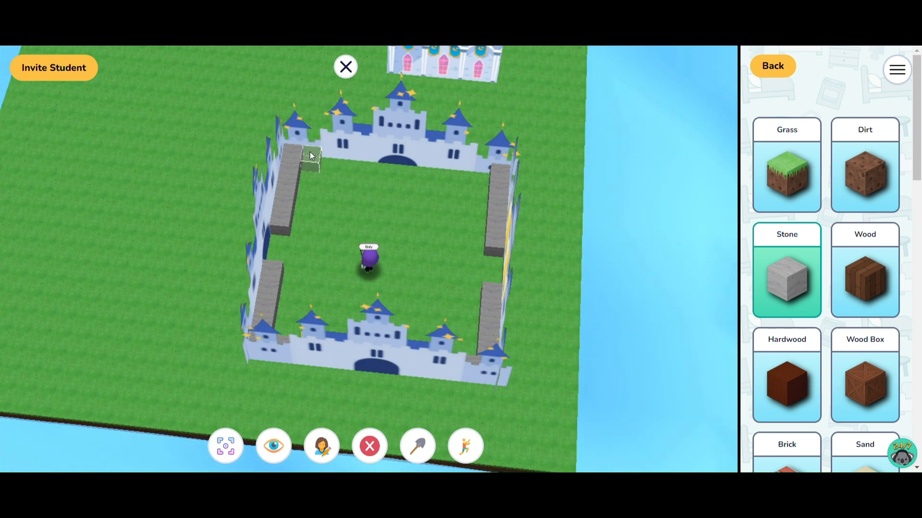
left_click(322, 158)
left_click(348, 163)
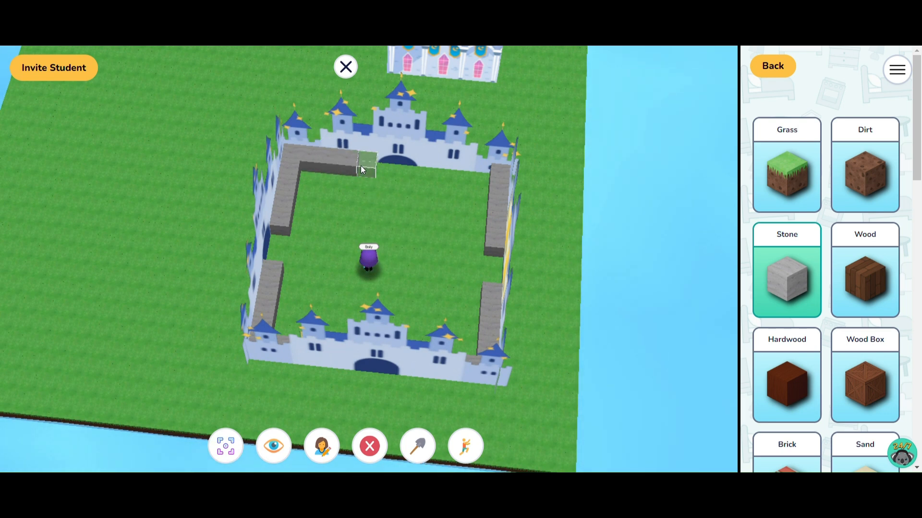
left_click(368, 164)
left_click(448, 171)
left_click(462, 175)
left_click(478, 174)
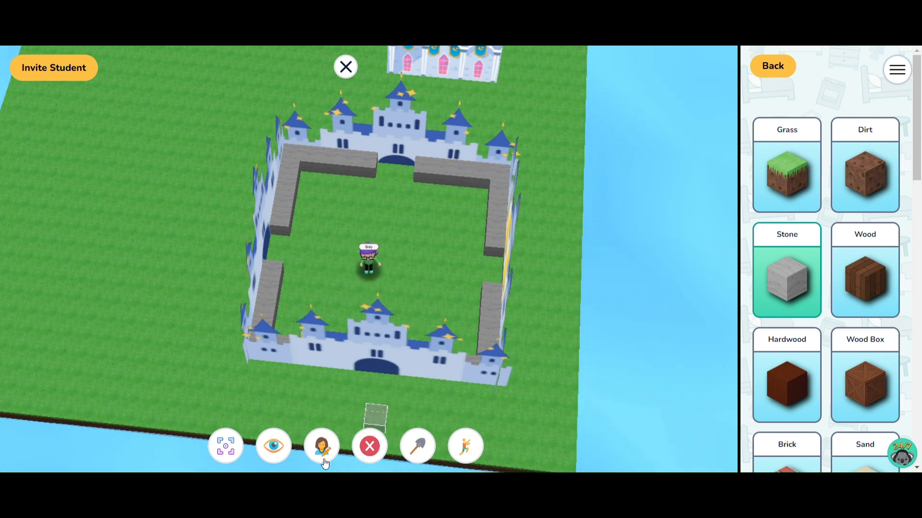
left_click(370, 444)
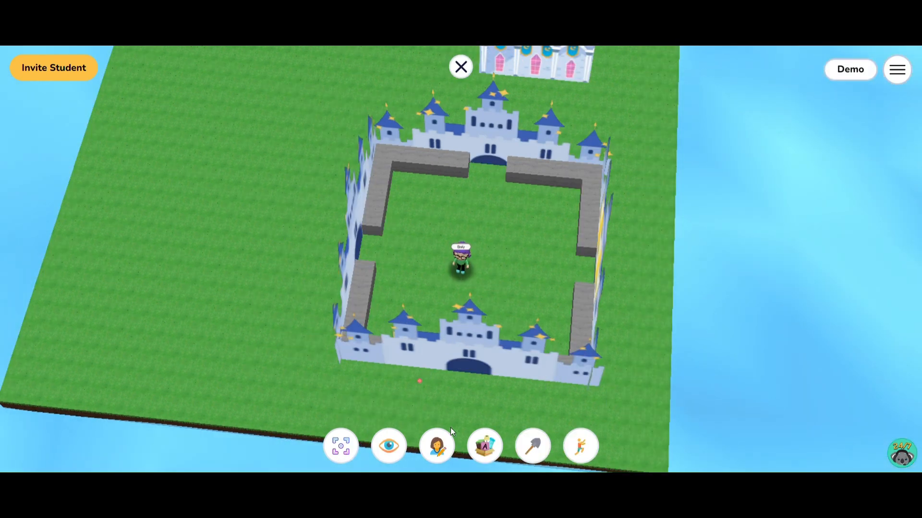
Switch to the first-person view inside the large castle and look around at the stone rows and both number boards
left_click(392, 458)
key("Up")
key("Left")
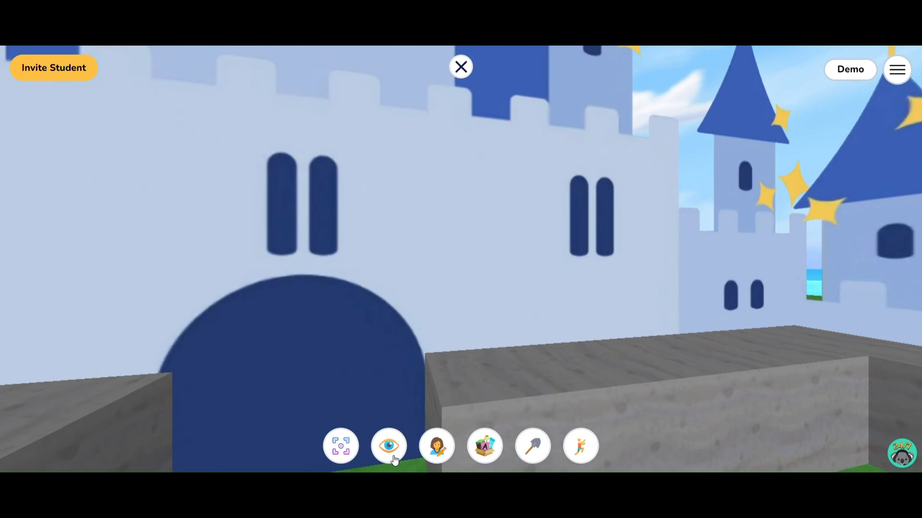
key("Right")
key("Up")
key("Right")
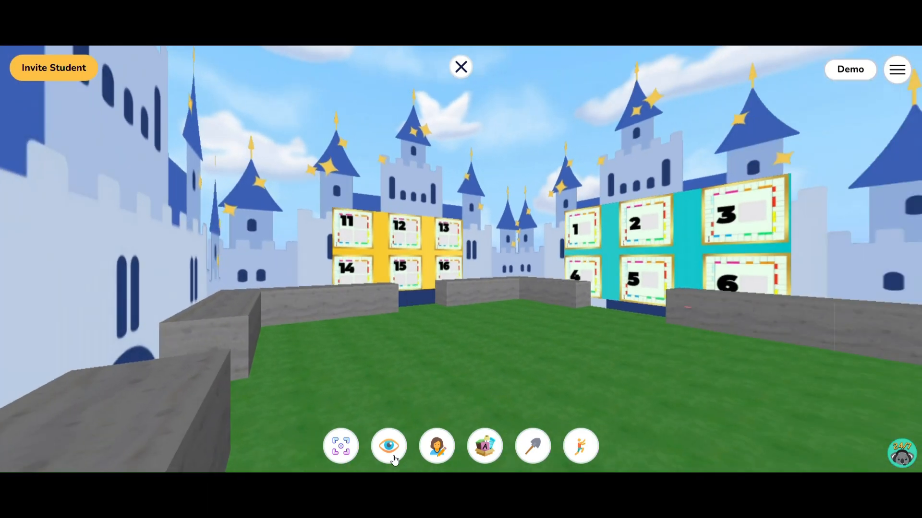
Turn to face the 1-6 board inside the large castle and lock the board in place
key("Right")
key("Up")
key("Left")
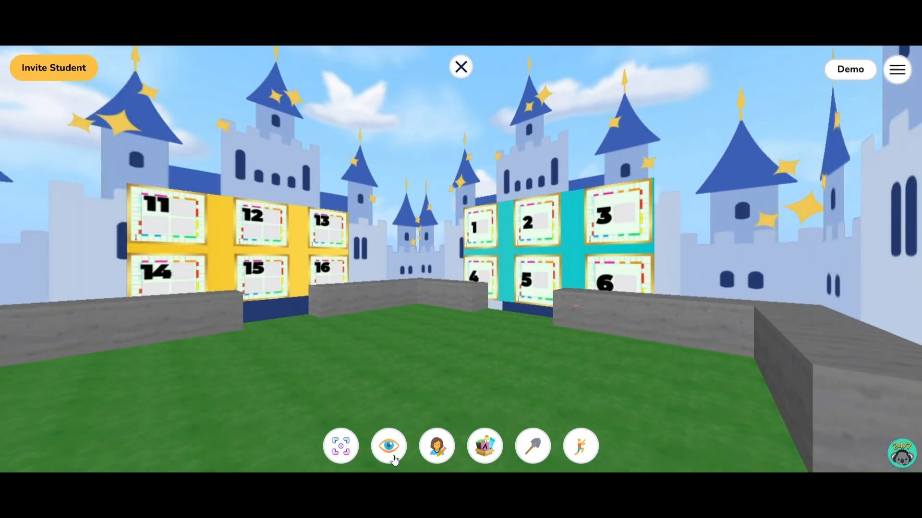
key("Up")
key("Right")
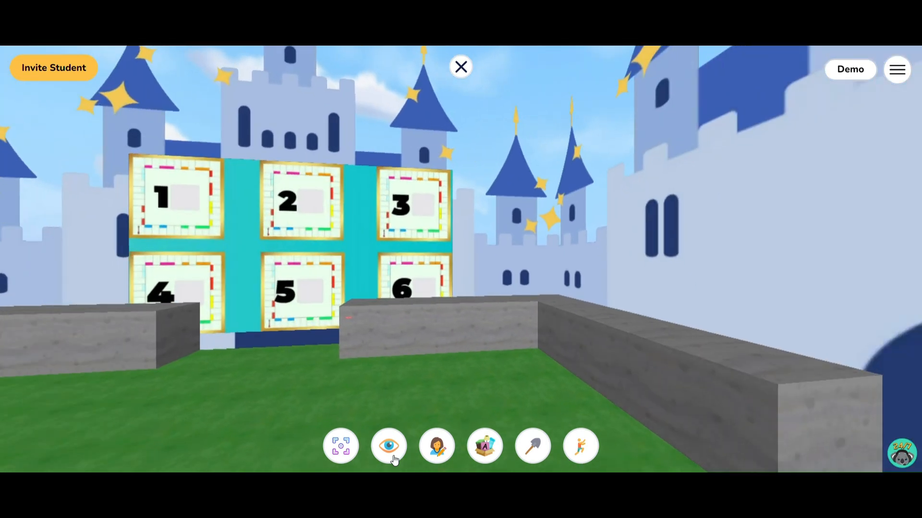
left_click(296, 278)
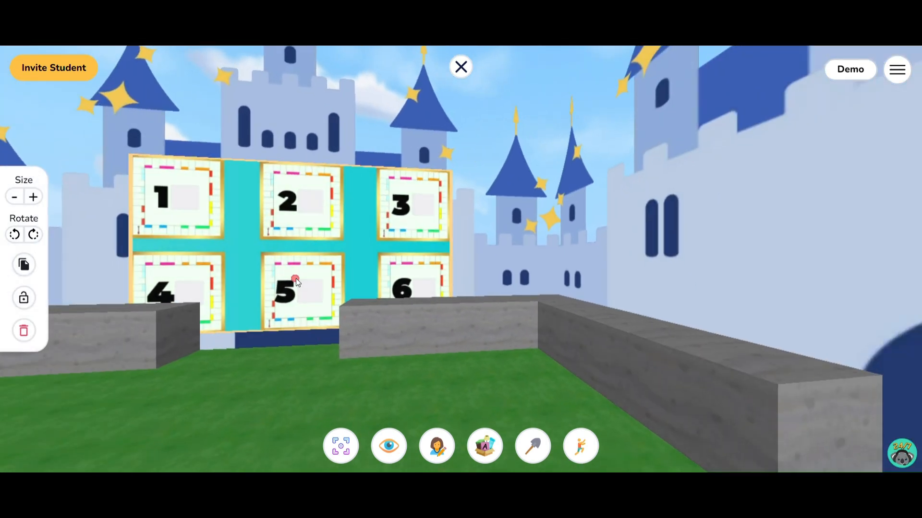
left_click(23, 298)
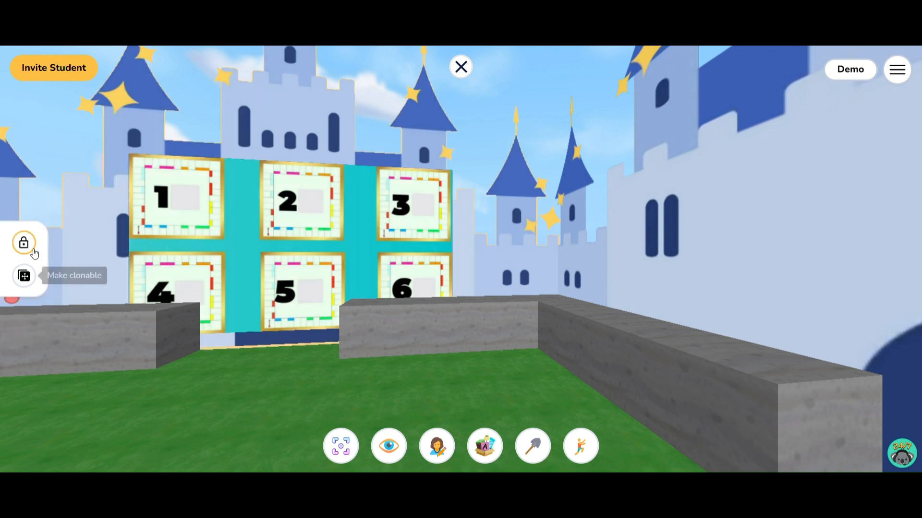
Unlock the 1-6 board and move it off the wall to lie flat on the large castle's grass floor
left_click(185, 355)
left_click(217, 282)
left_click(149, 367)
left_click(244, 259)
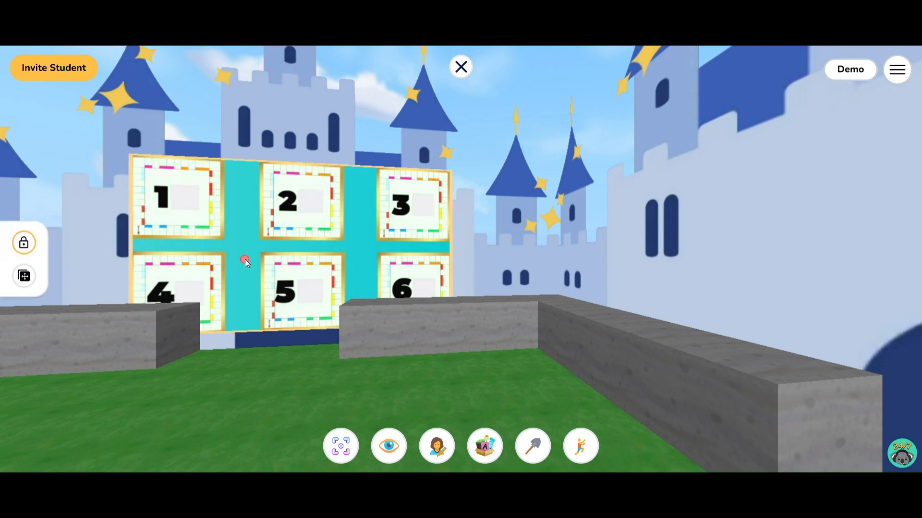
left_click(24, 243)
left_click_drag(169, 242, 166, 391)
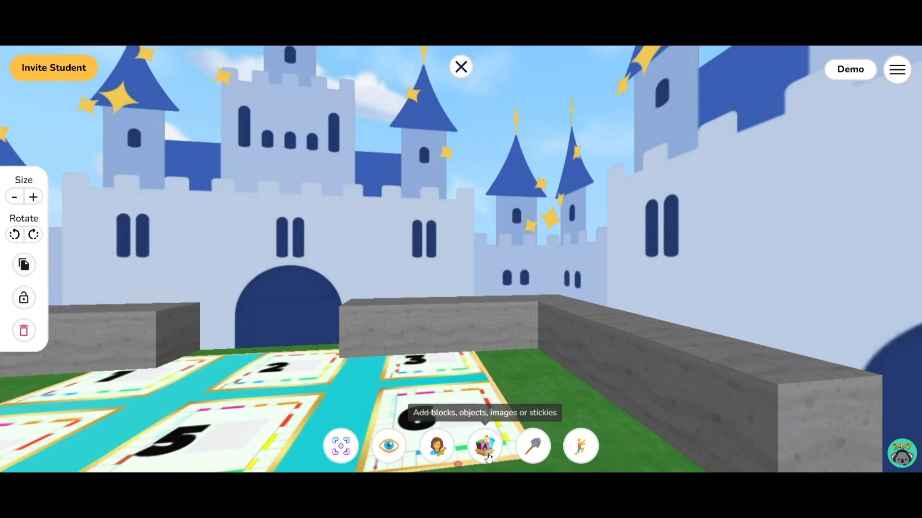
Search the image library for "castle", place the castle blue wall image above the doorway and enlarge it to cover the castle wall
left_click(485, 451)
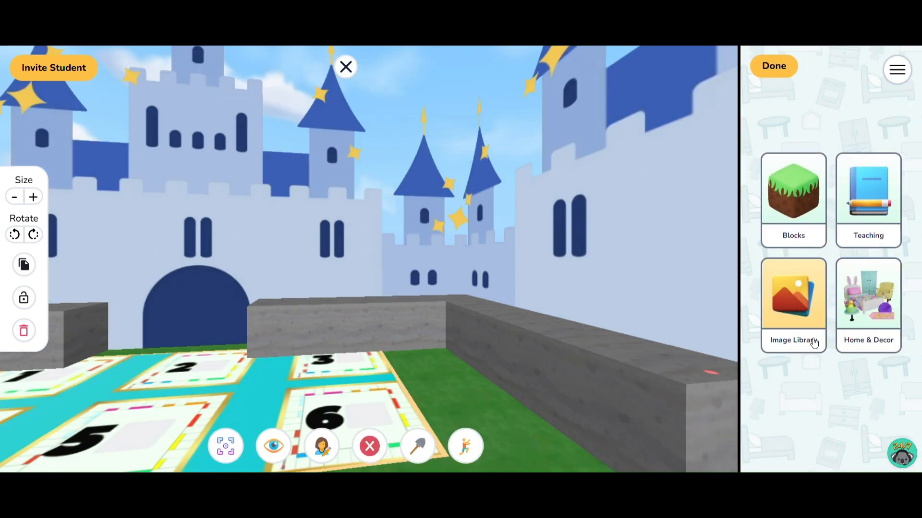
left_click(811, 338)
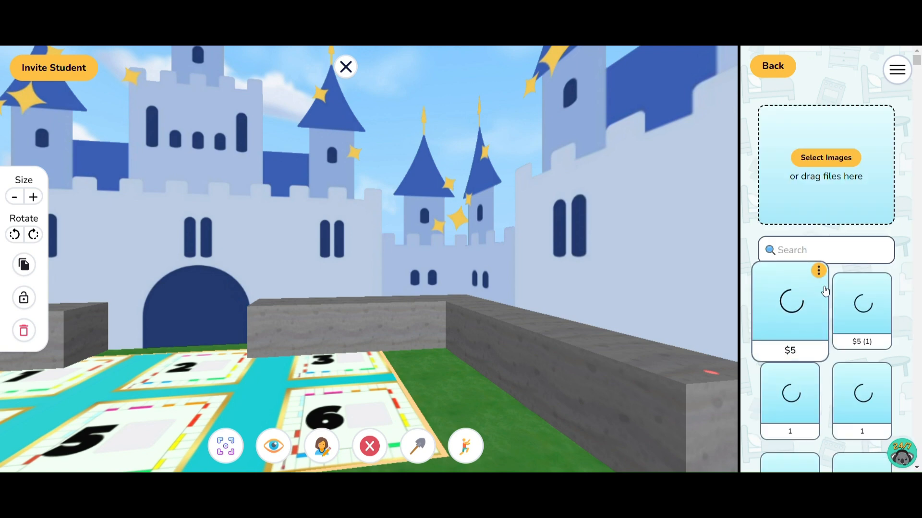
left_click(831, 254)
type("castle")
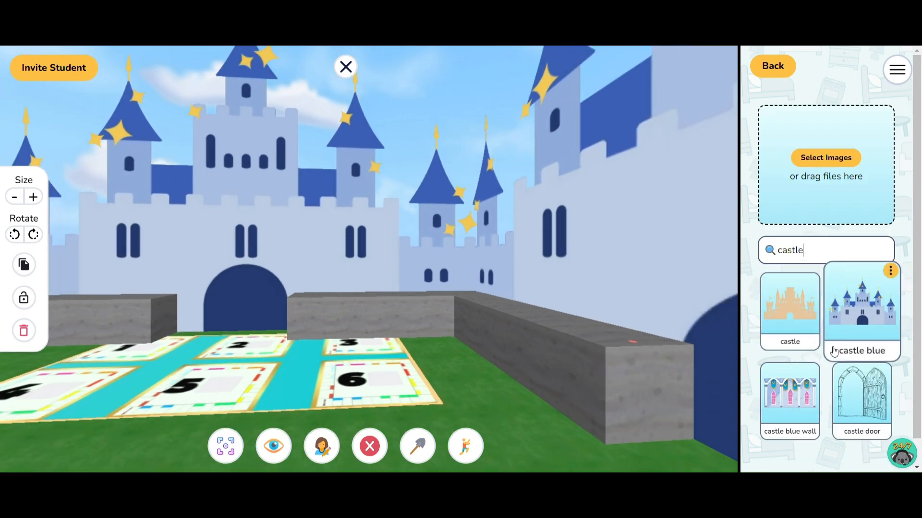
left_click(789, 396)
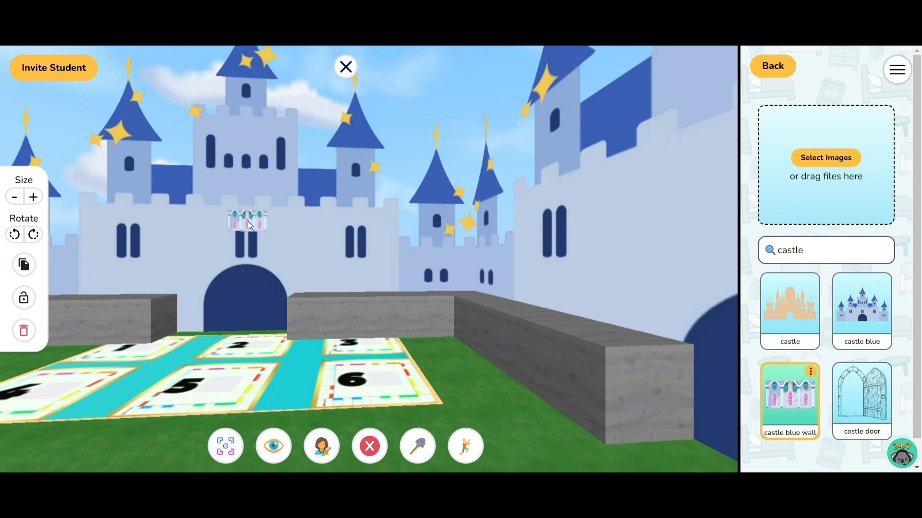
left_click(249, 225)
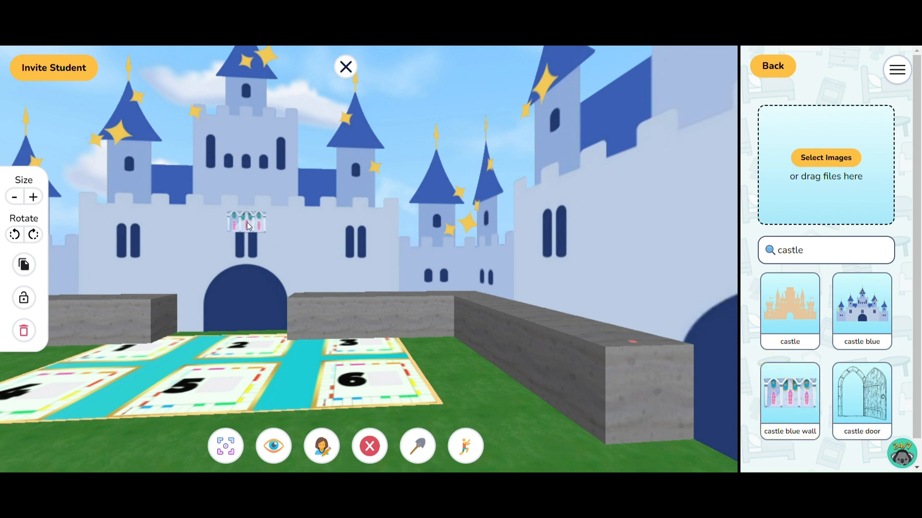
left_click(32, 198)
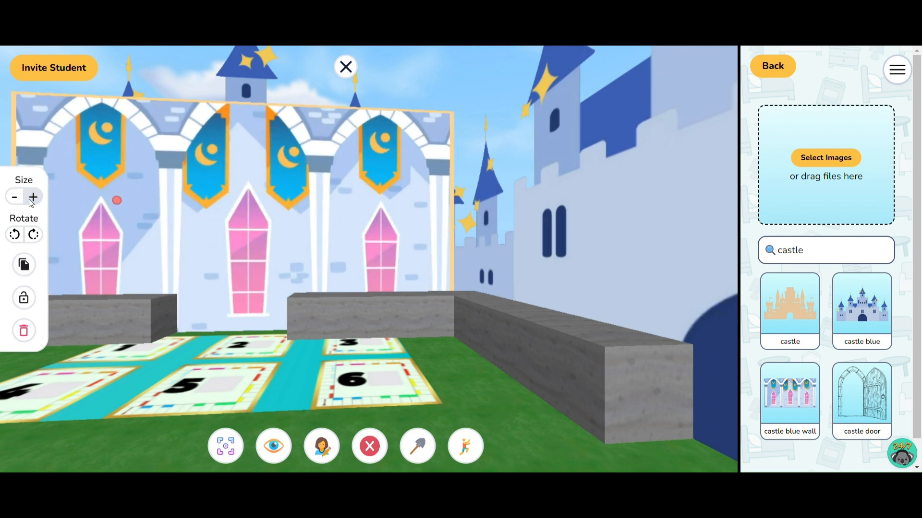
Lower the castle blue wall image to the ground and move the 1-6 board from the floor back onto it
key("Left")
left_click_drag(245, 270, 237, 298)
left_click_drag(318, 352, 368, 273)
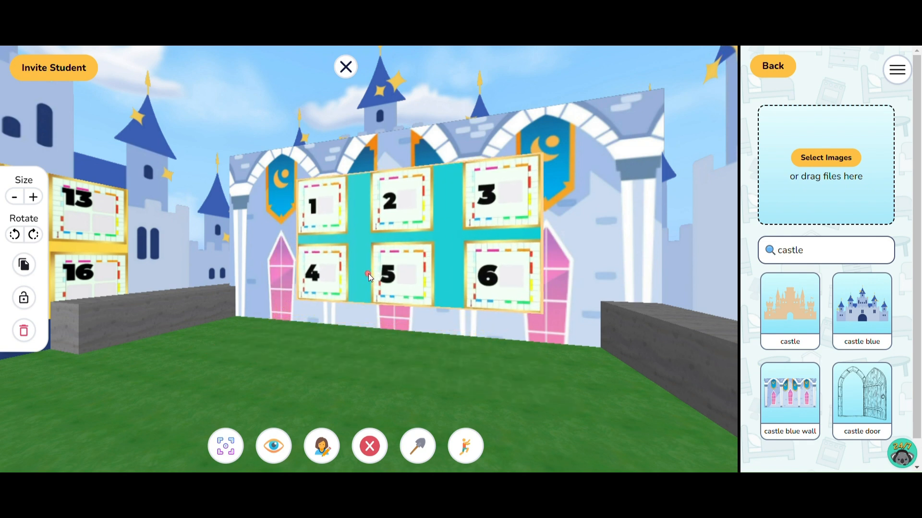
scroll(298, 284, "up", 5)
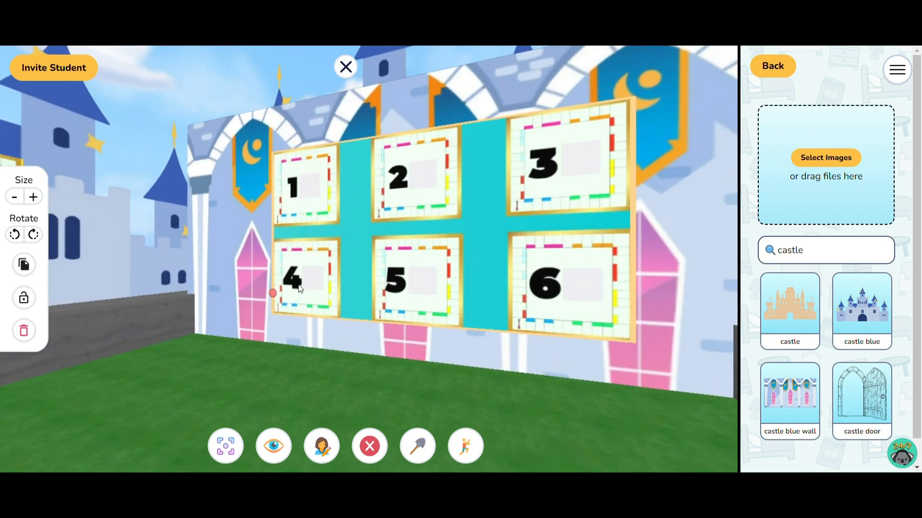
Duplicate the castle blue wall image and cover the adjacent castle wall with the 11-16 board with the copy
left_click(27, 268)
key("Right")
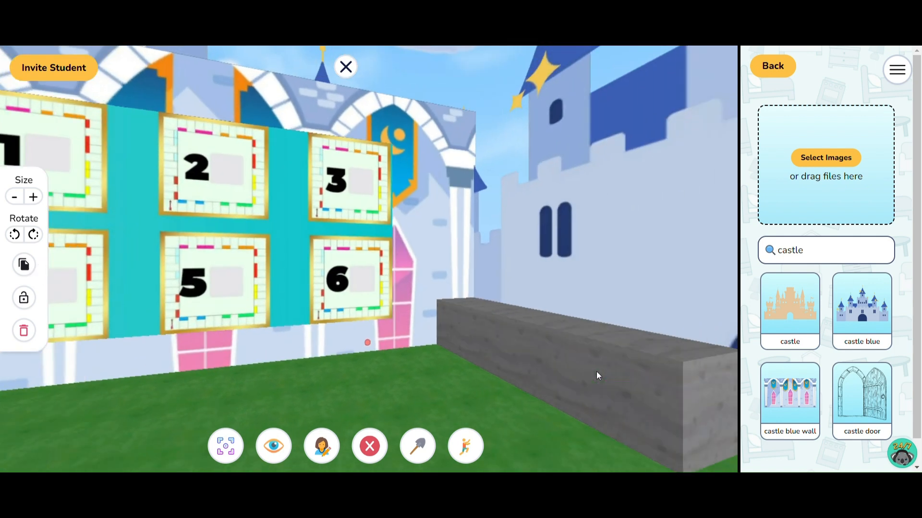
key("Left")
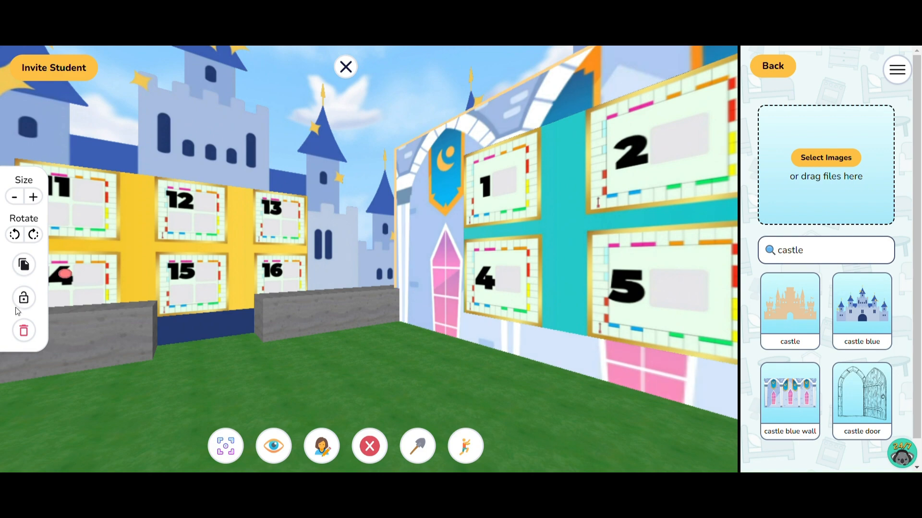
left_click(24, 298)
left_click_drag(578, 304, 339, 318)
key("Left")
key("Right")
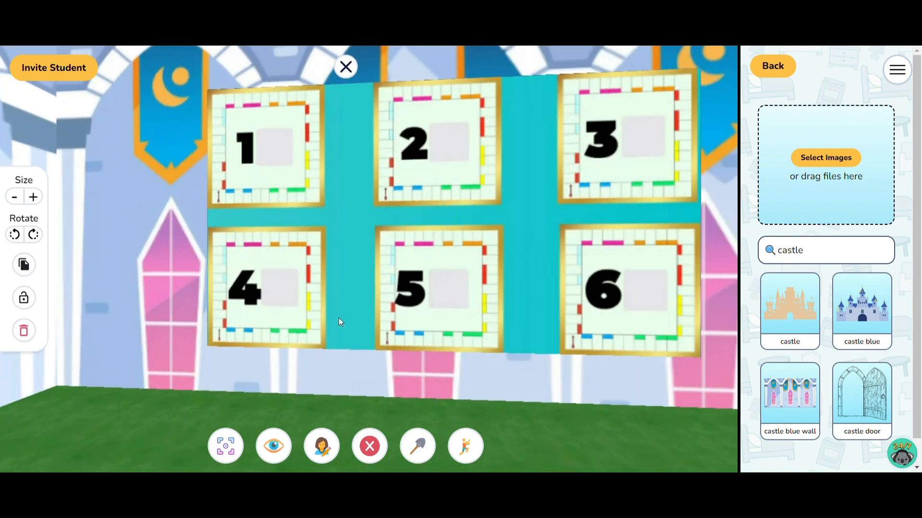
key("Down")
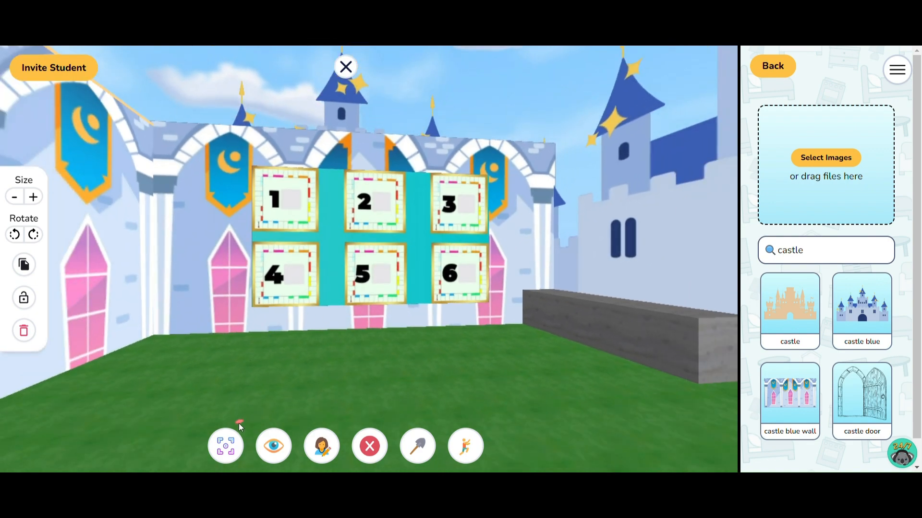
Return to the overhead view of the island and examine both castles from several sides
left_click(230, 441)
left_click_drag(430, 352, 159, 343)
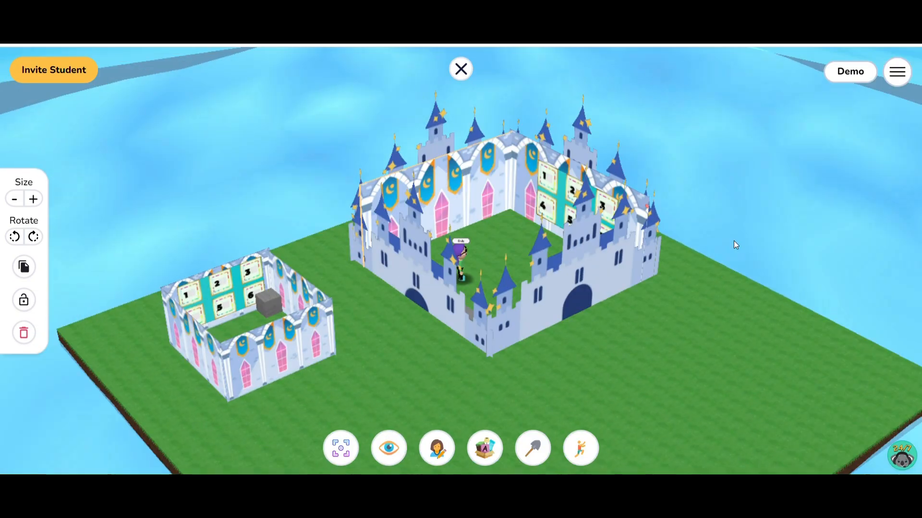
left_click_drag(734, 240, 93, 246)
left_click_drag(510, 134, 701, 144)
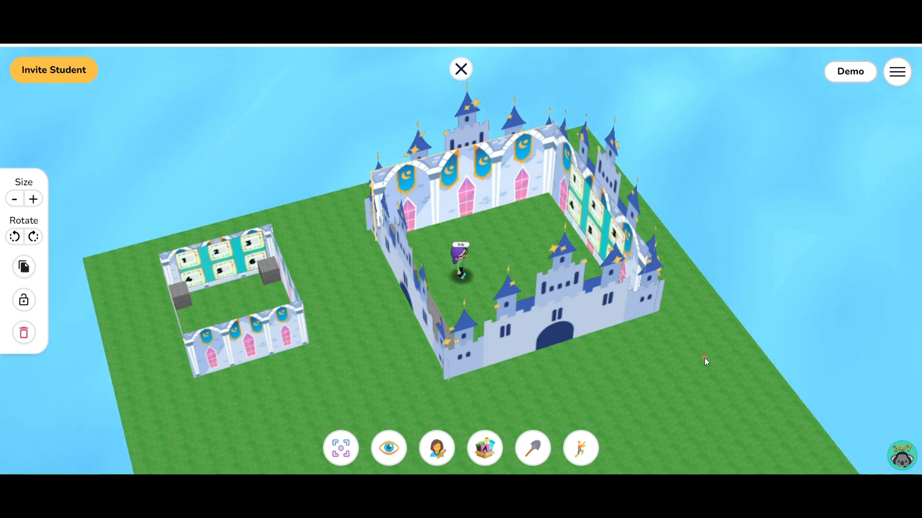
mouse_move(711, 363)
left_mouse_down()
mouse_move(689, 366)
mouse_move(658, 340)
mouse_move(702, 366)
mouse_move(724, 359)
left_mouse_up()
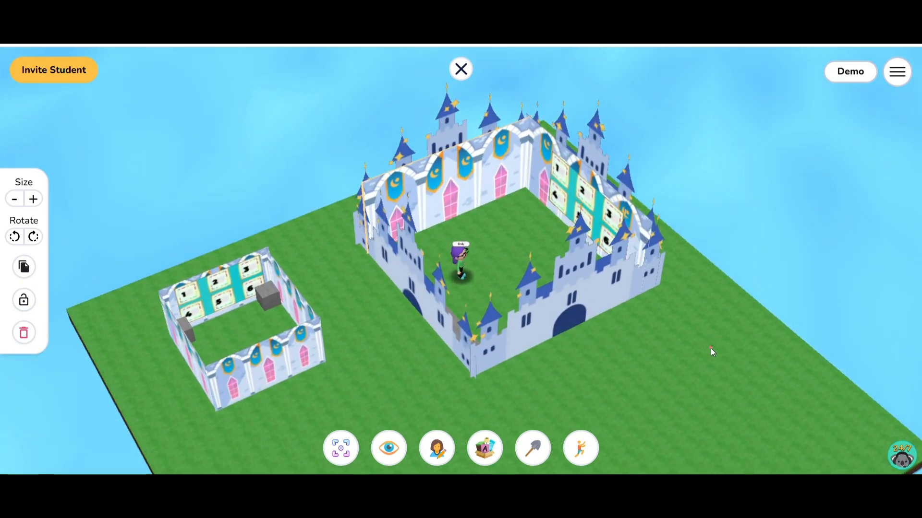